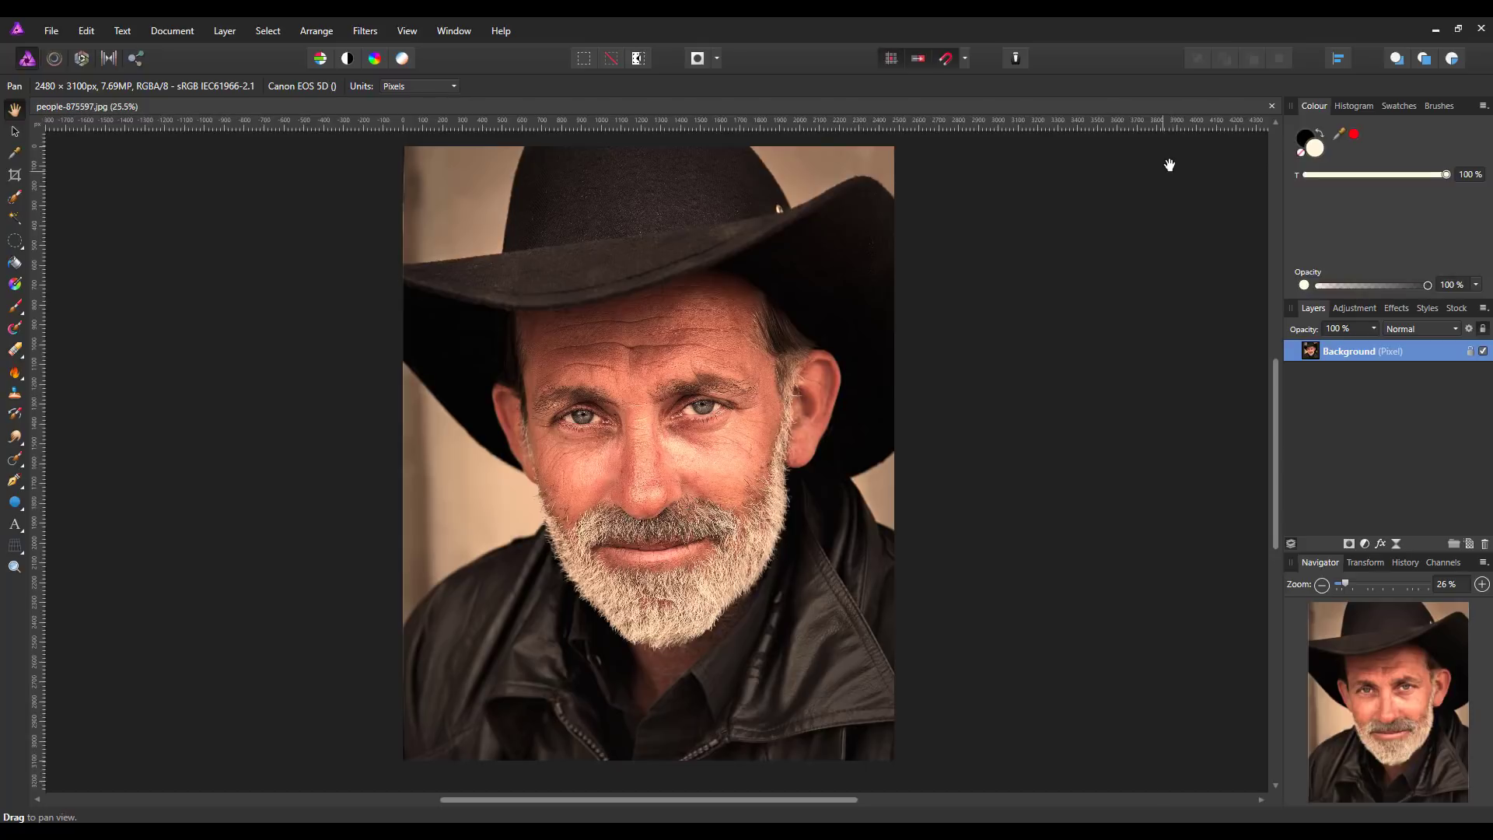
Leave Affinity Photo's filter menus and show the Nik Collection homepage on DxO's site in the browser
left_click(1432, 28)
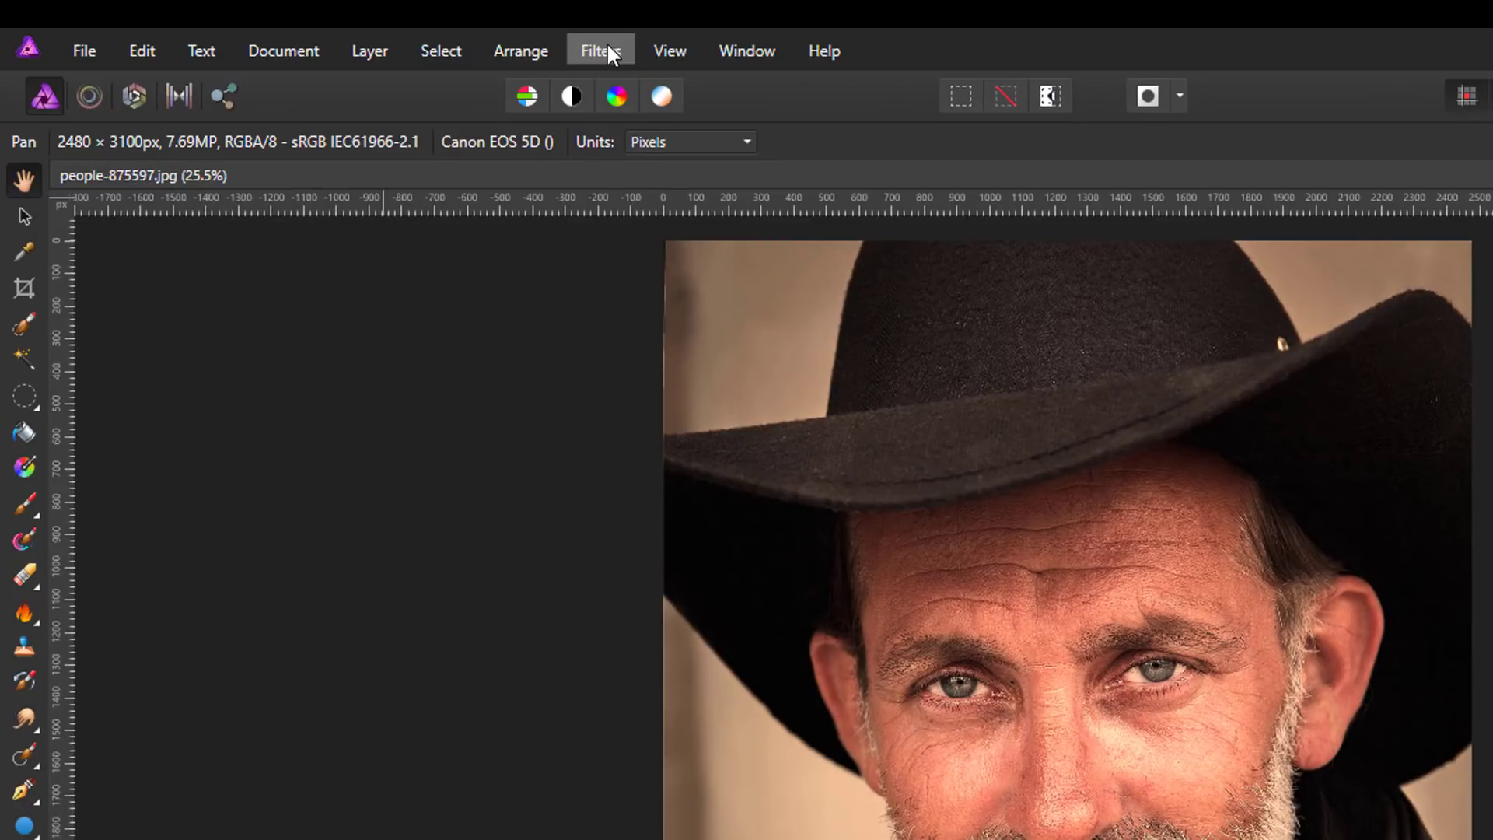
left_click(606, 52)
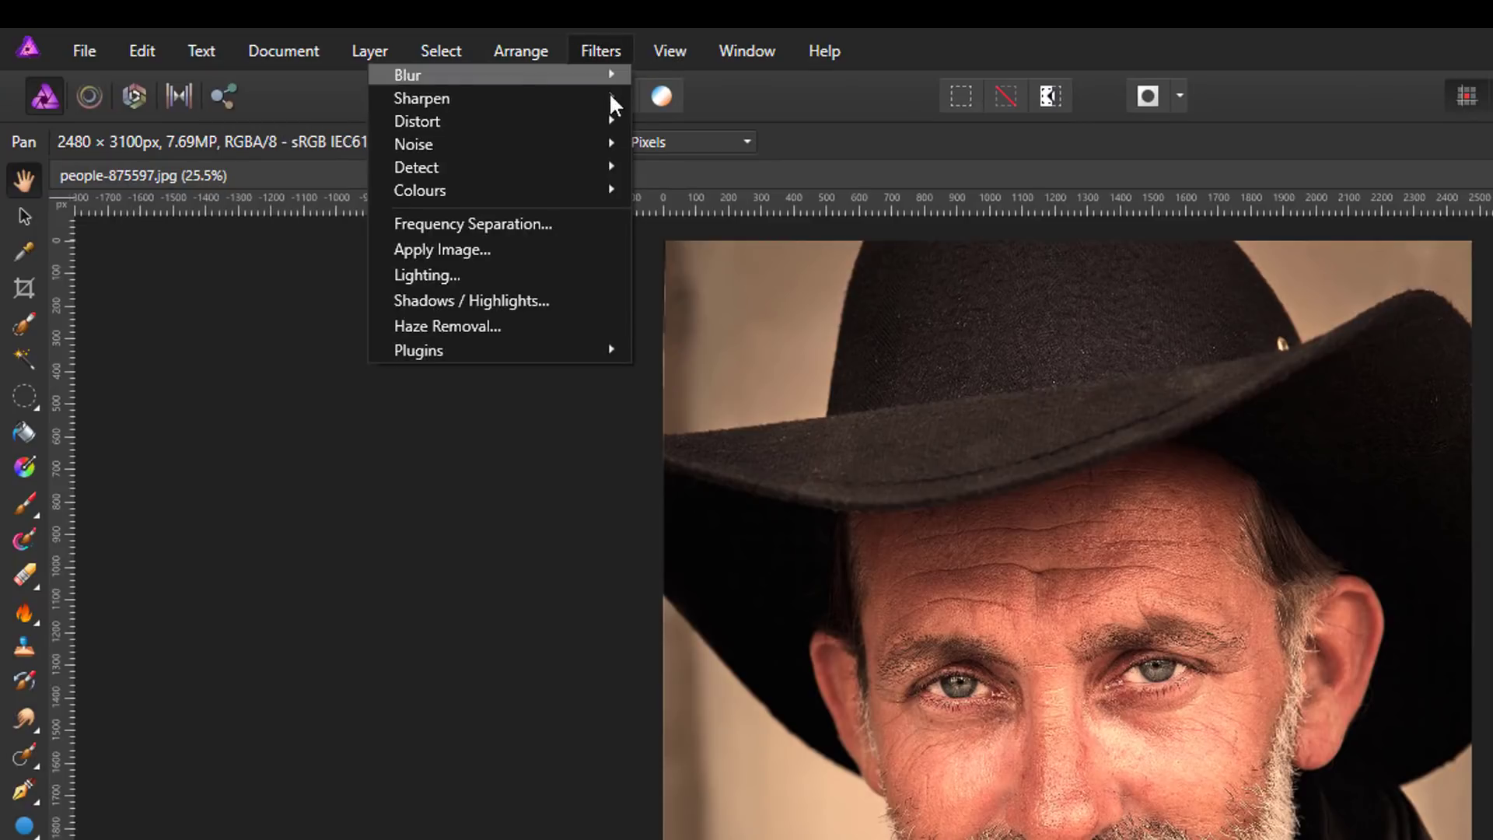
mouse_move(500, 351)
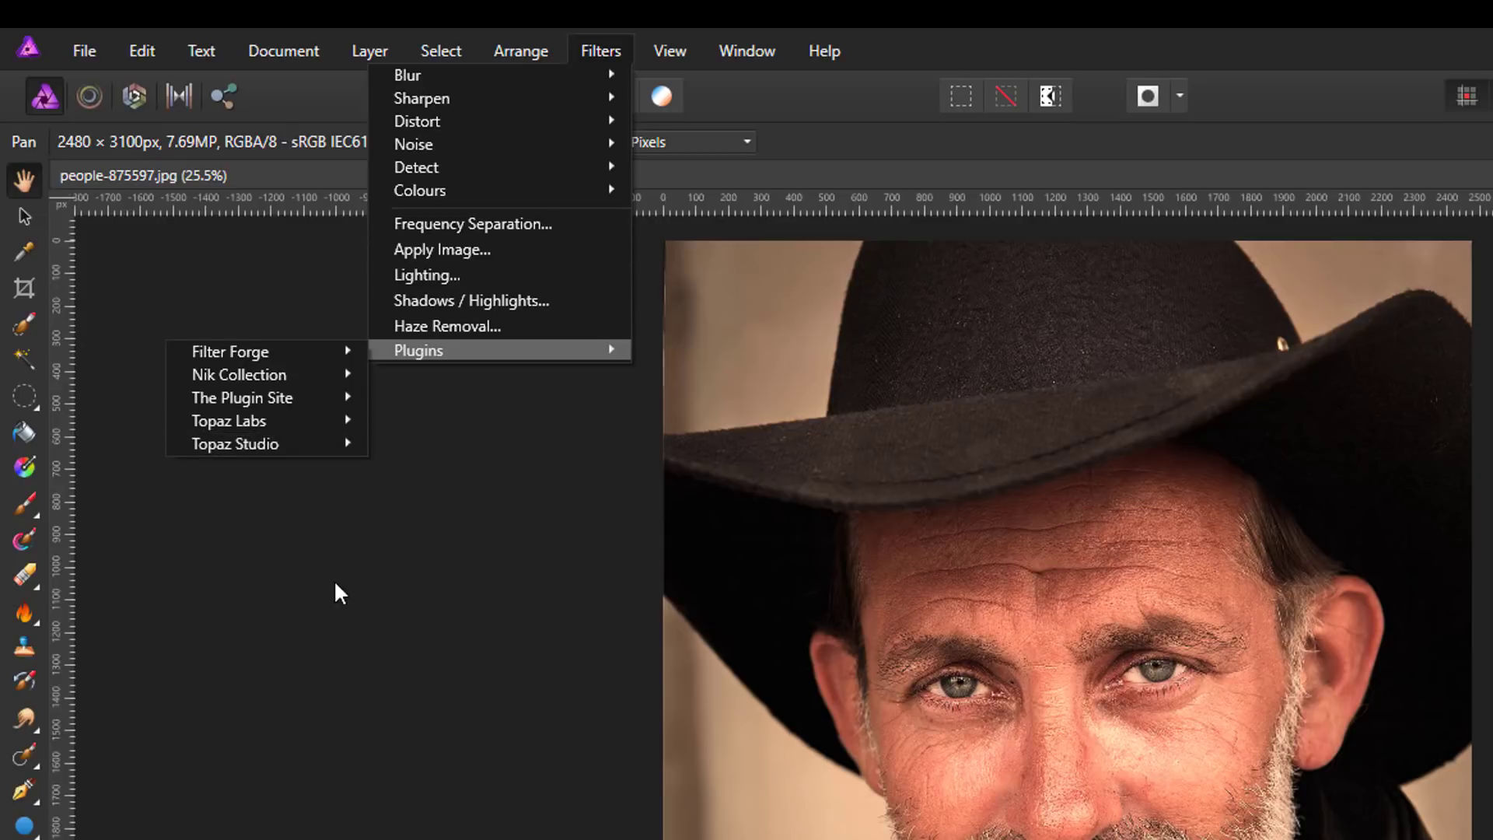
left_click(498, 617)
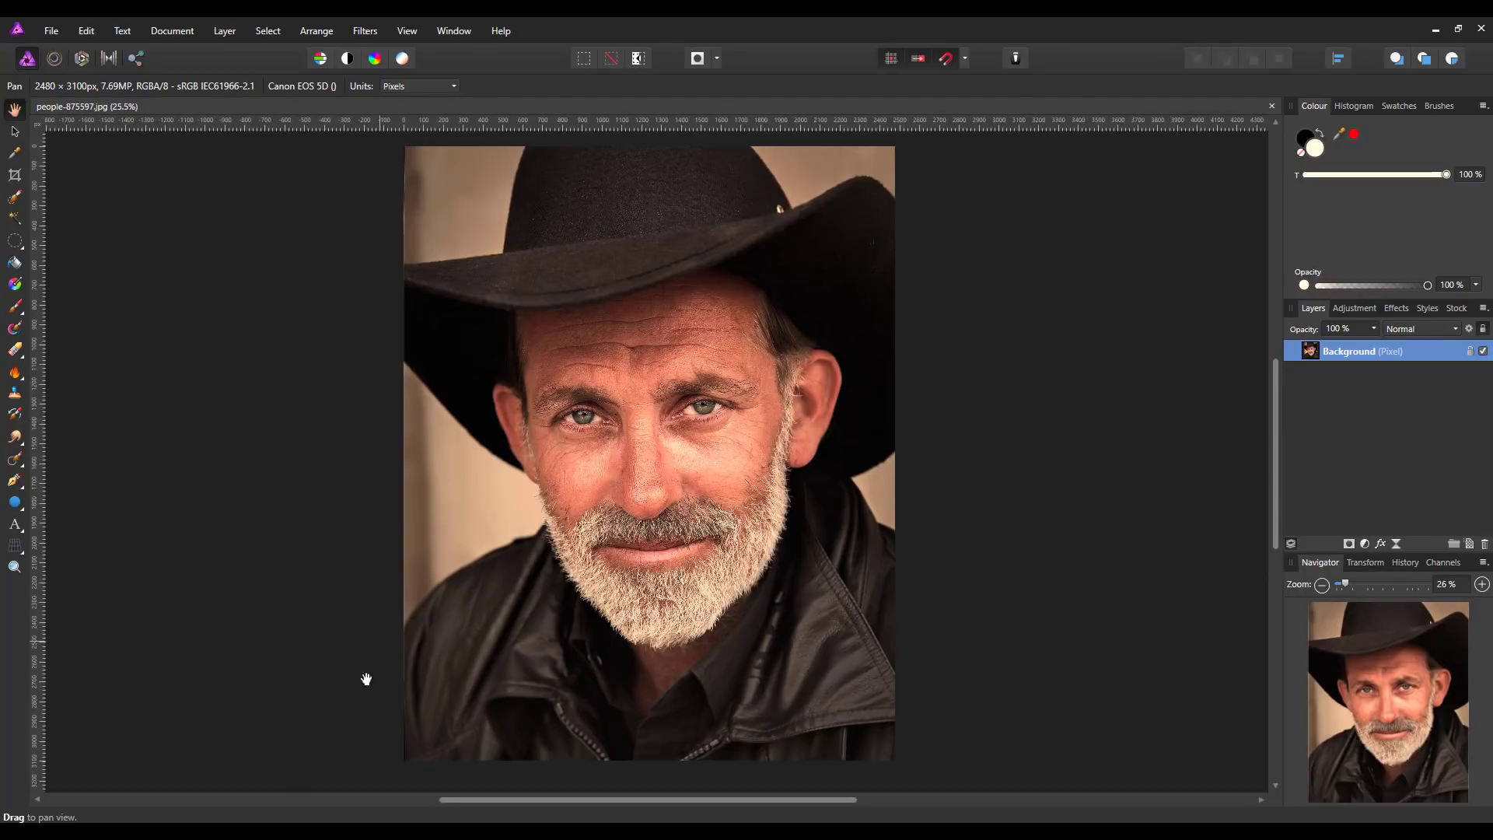
mouse_move(363, 690)
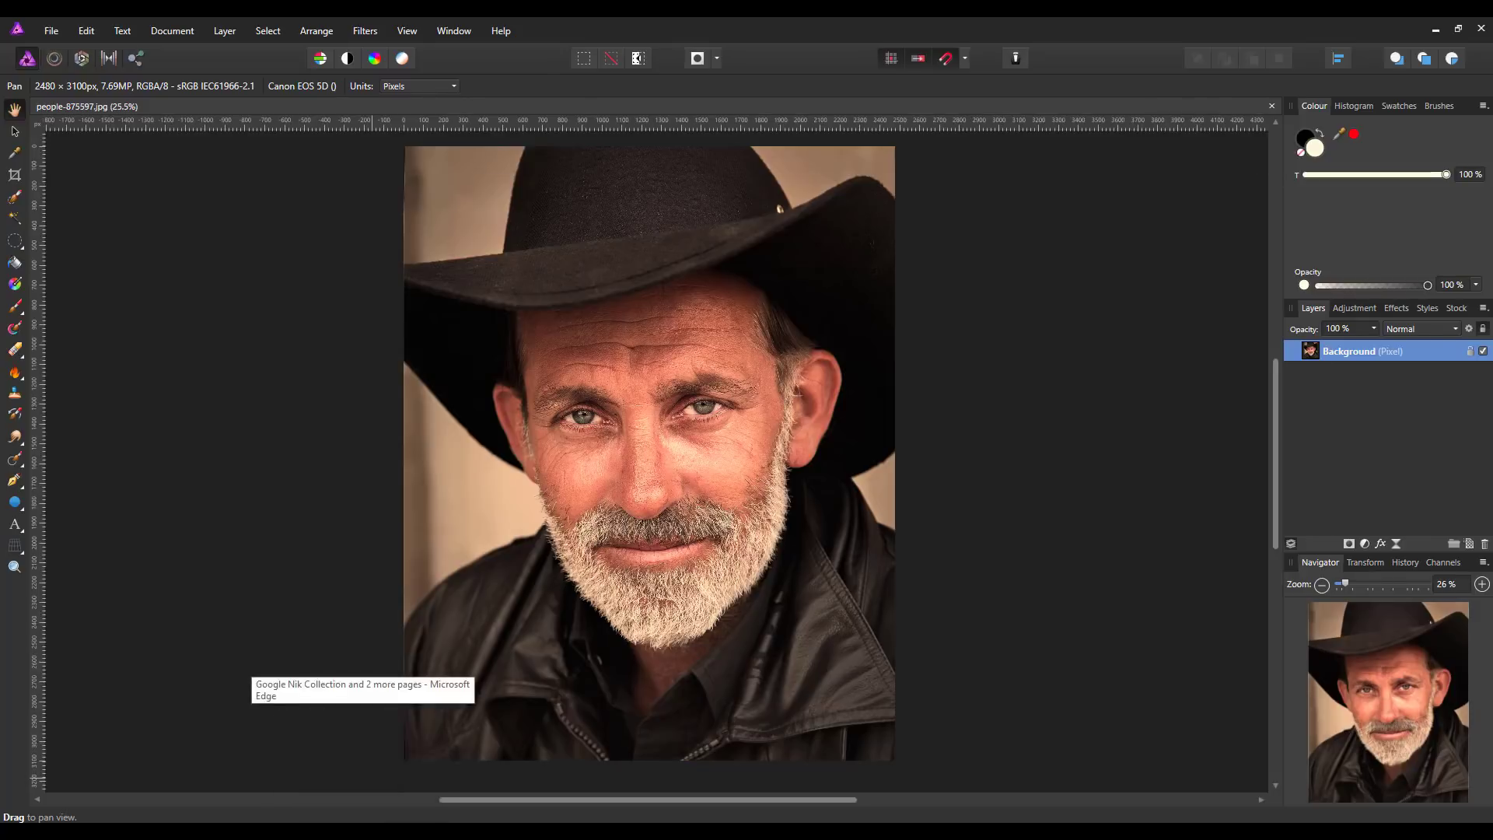
left_click(361, 769)
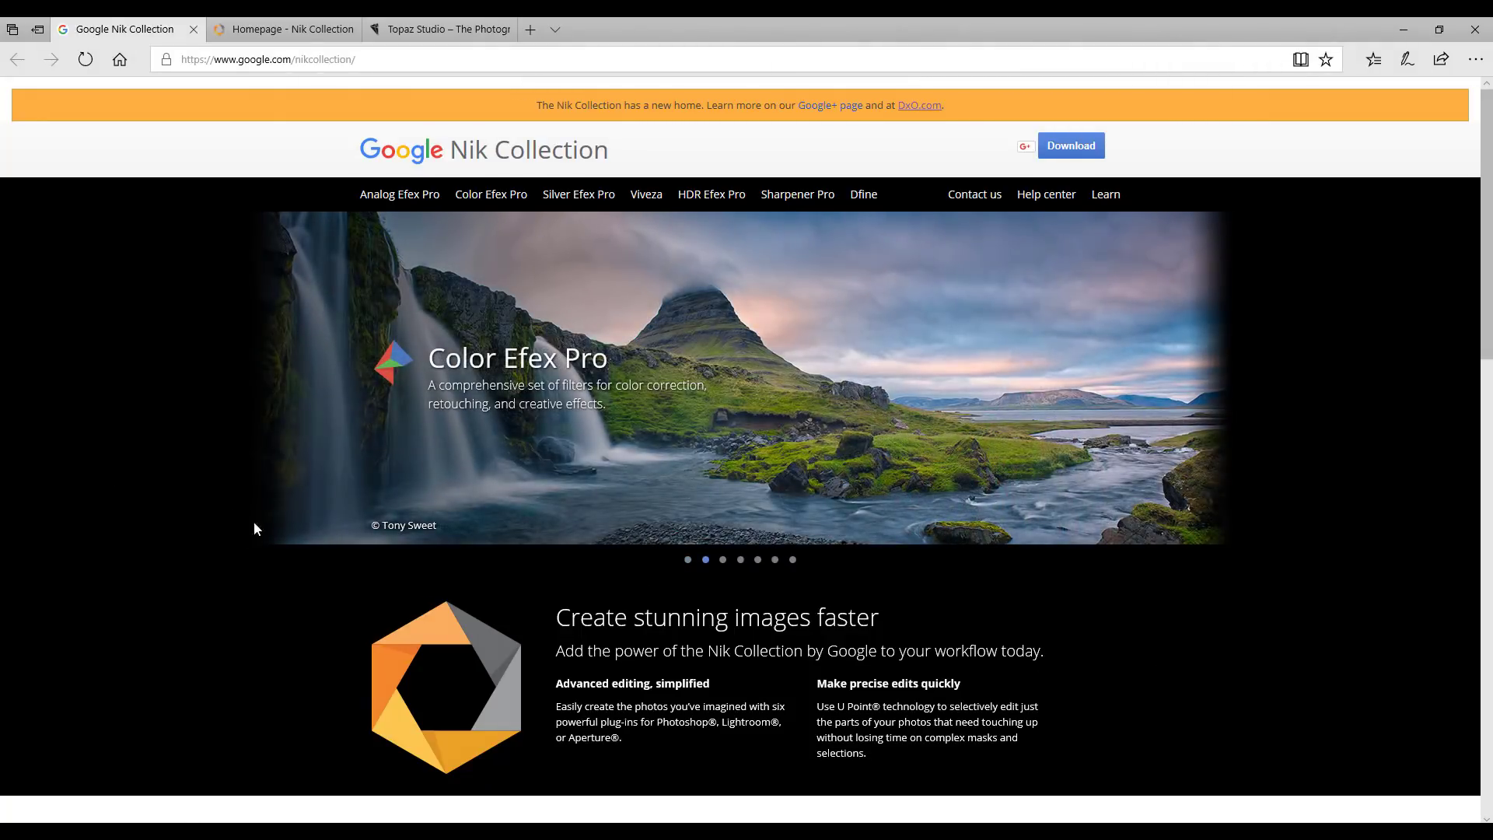
left_click(287, 30)
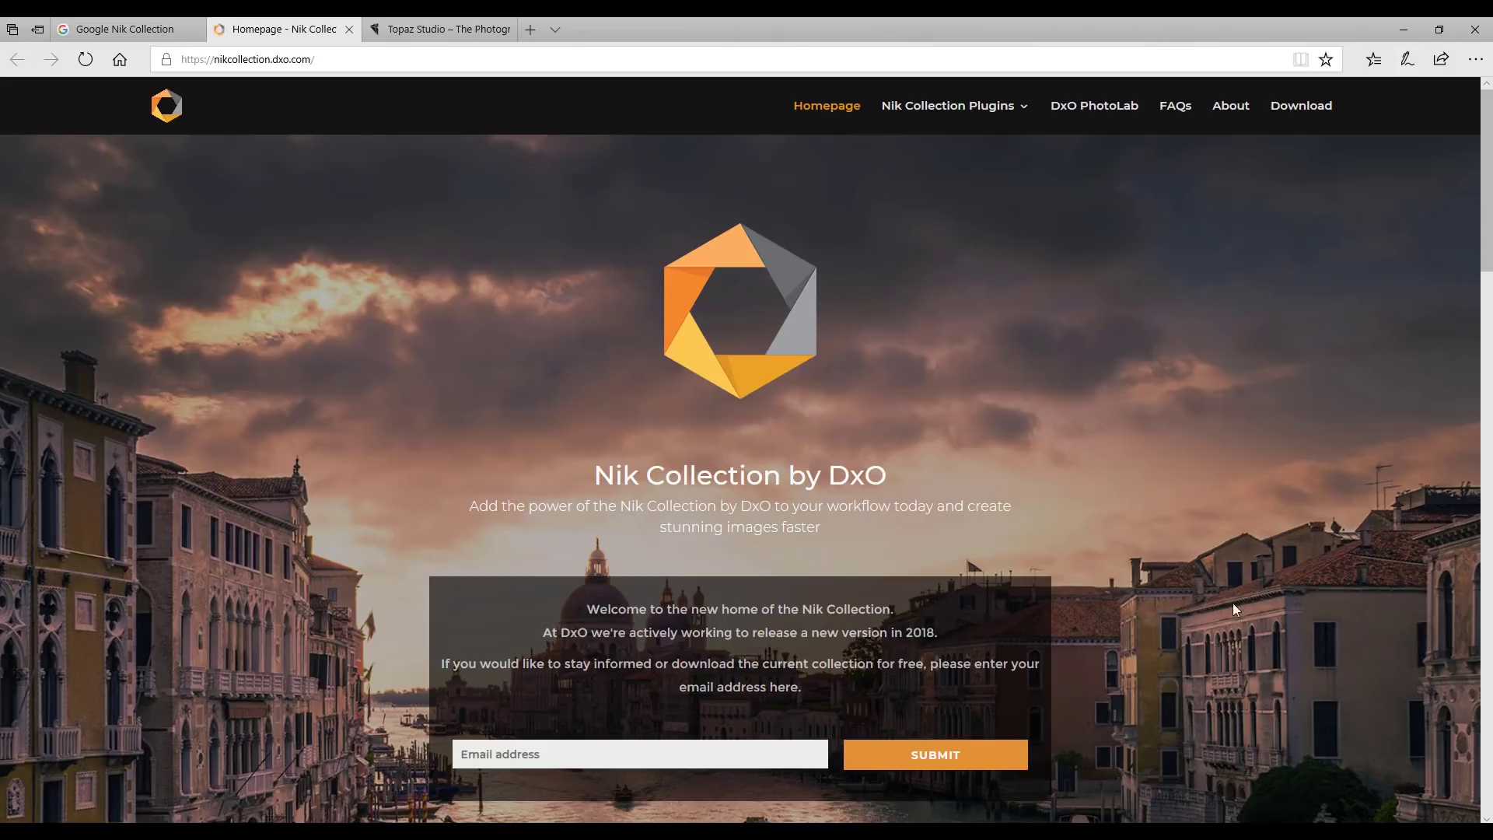
scroll(1404, 594, "down", 5)
scroll(1404, 589, "down", 5)
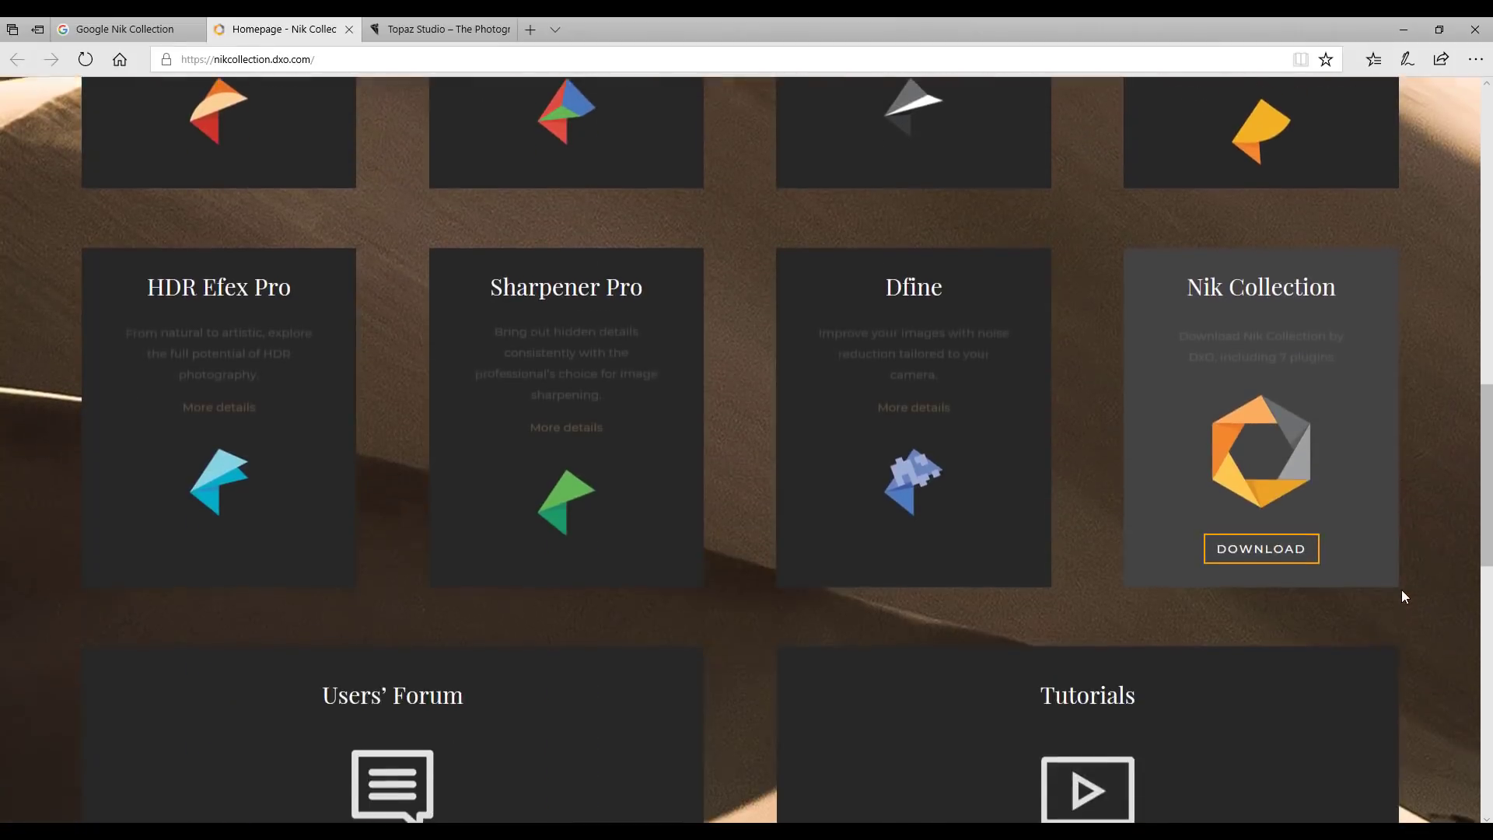
scroll(1401, 590, "down", 1)
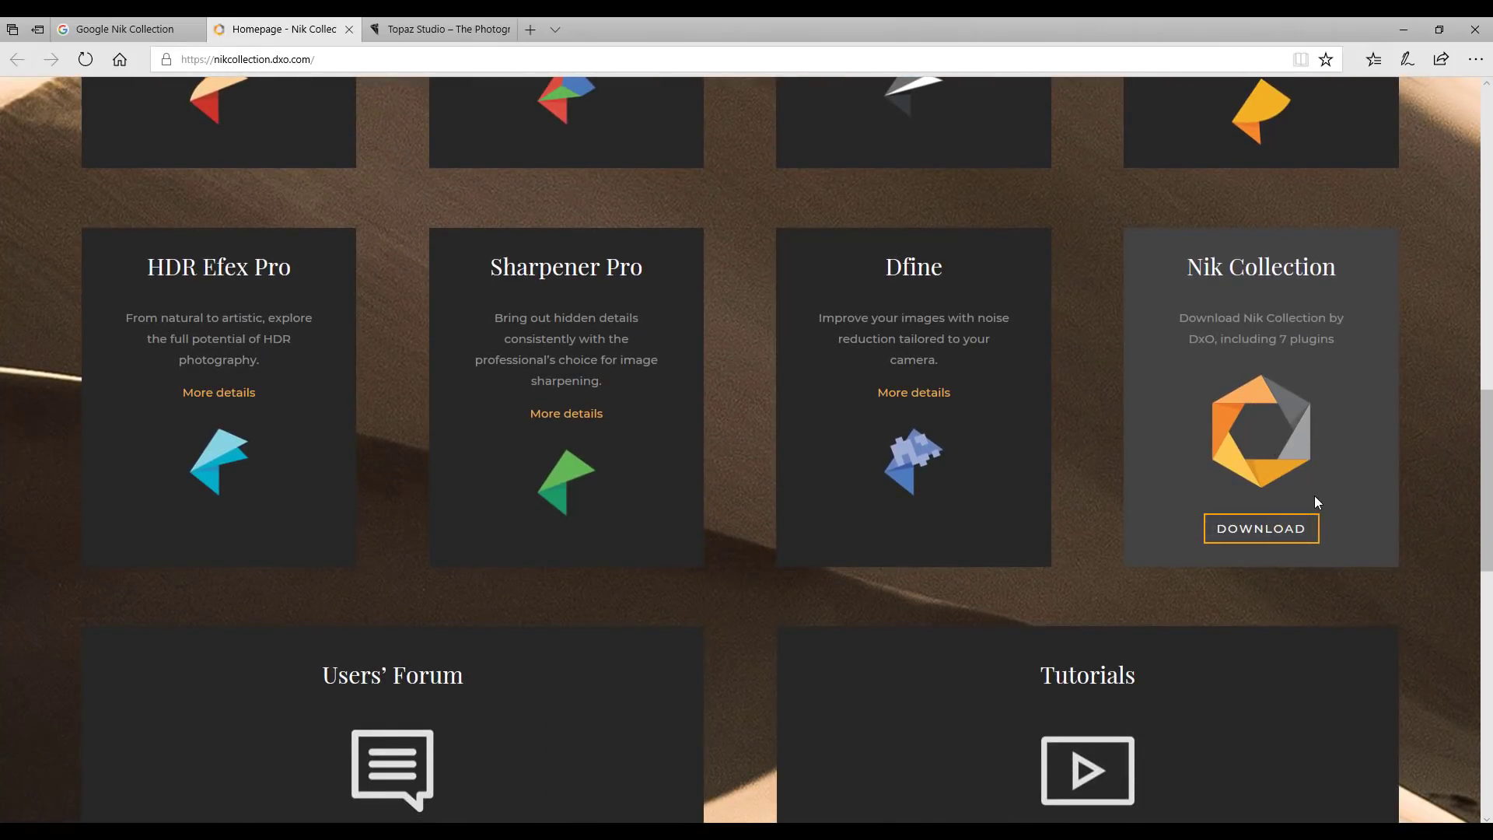
scroll(1403, 486, "up", 5)
scroll(1410, 488, "up", 5)
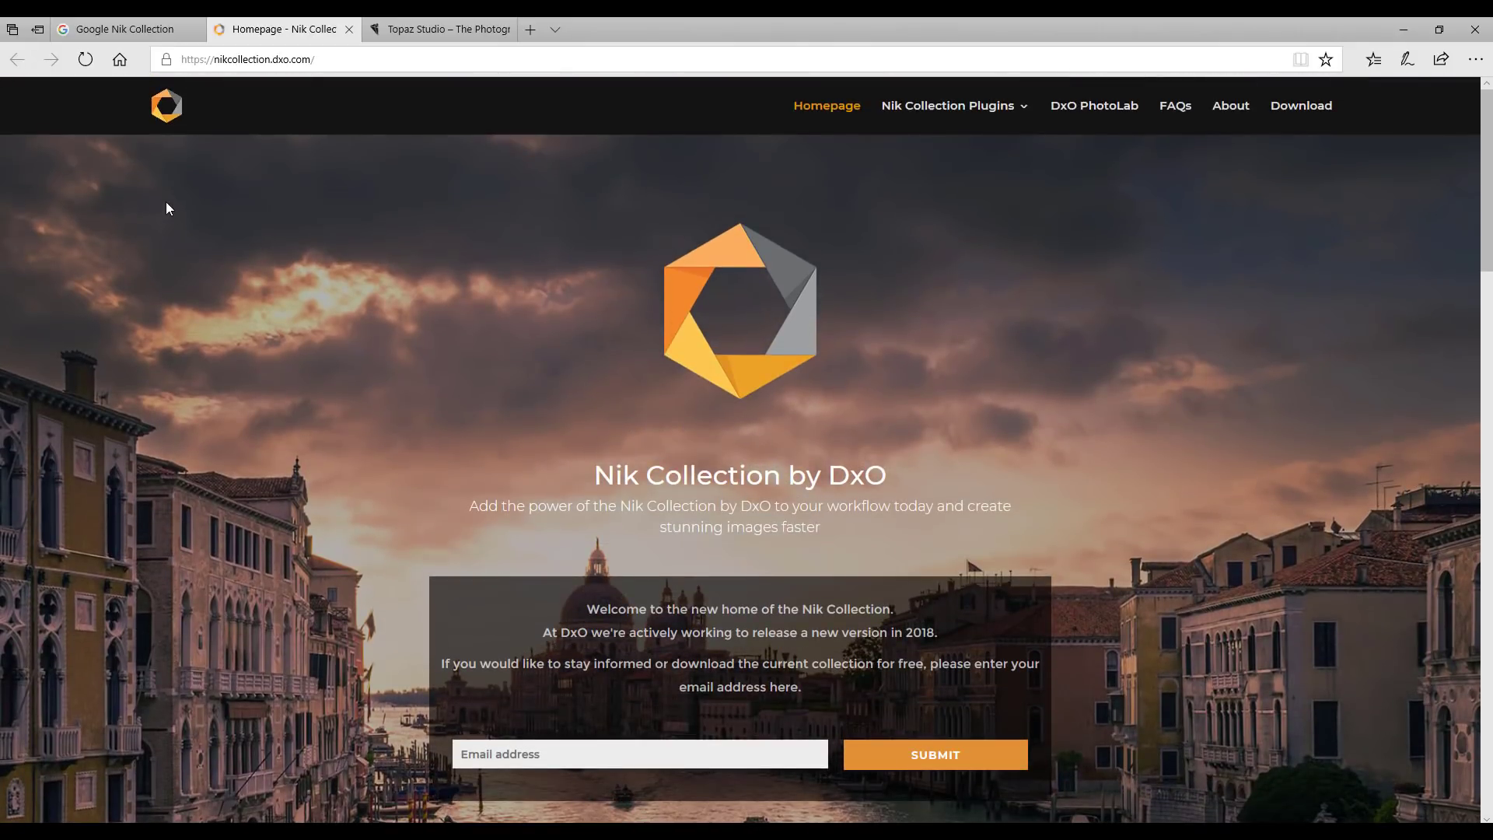
Close the DxO and Google Nik Collection tabs so only the Topaz Studio page remains
left_click(350, 28)
left_click(125, 28)
left_click(194, 29)
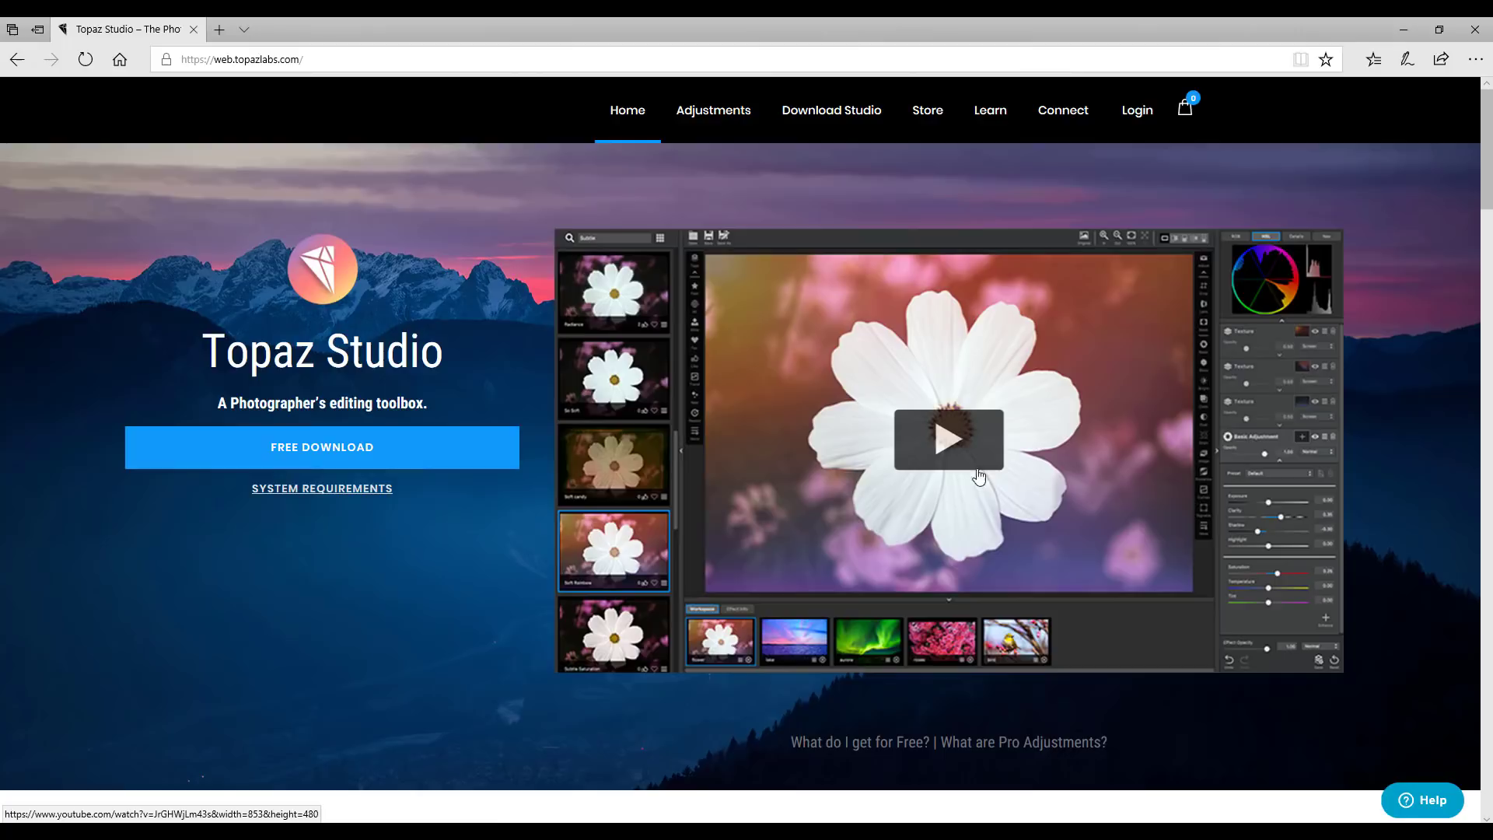
scroll(372, 610, "down", 3)
scroll(372, 609, "down", 4)
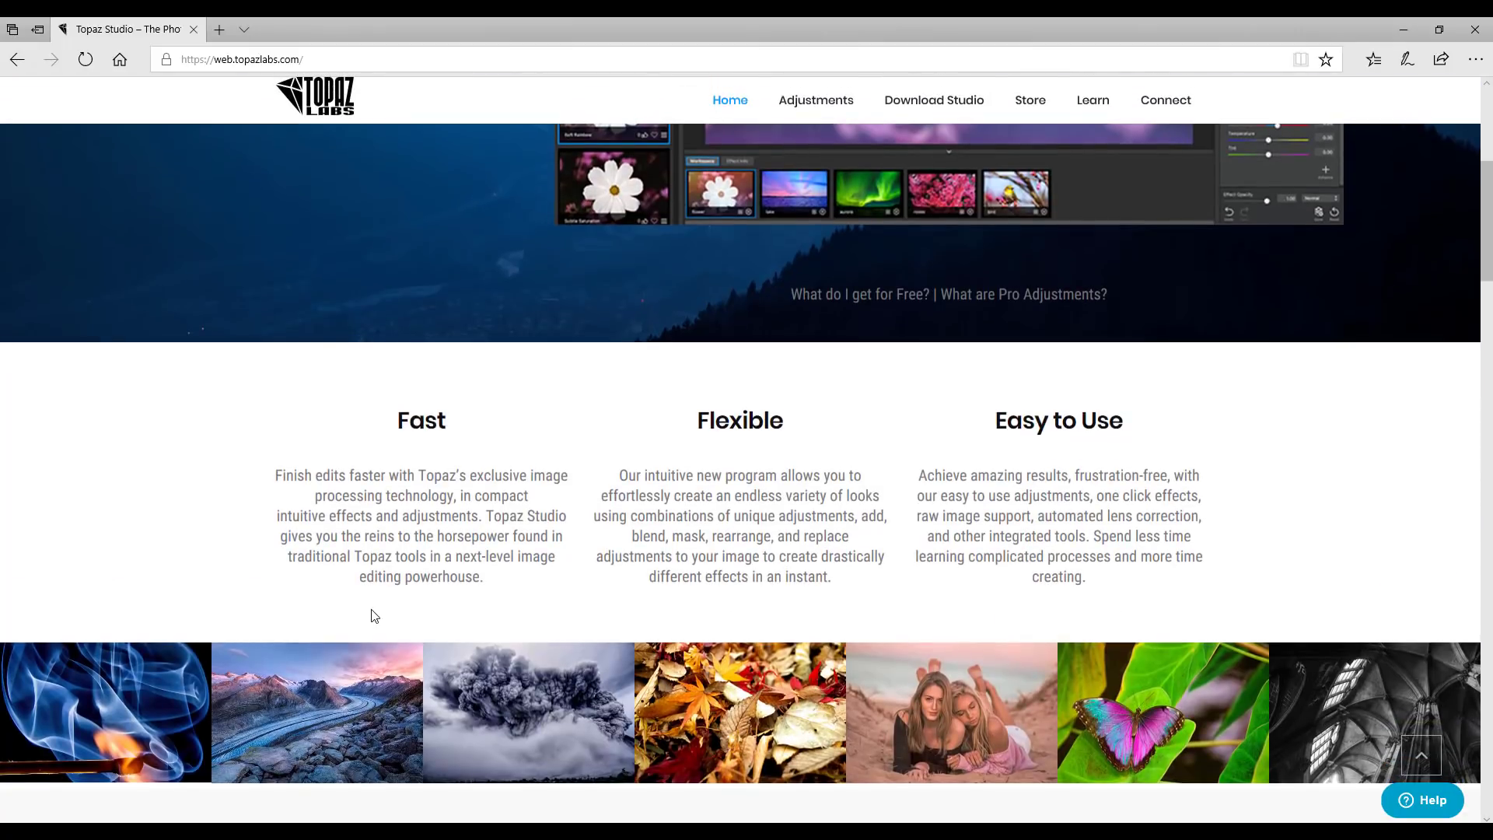
scroll(371, 609, "down", 2)
scroll(372, 610, "down", 4)
scroll(374, 615, "down", 4)
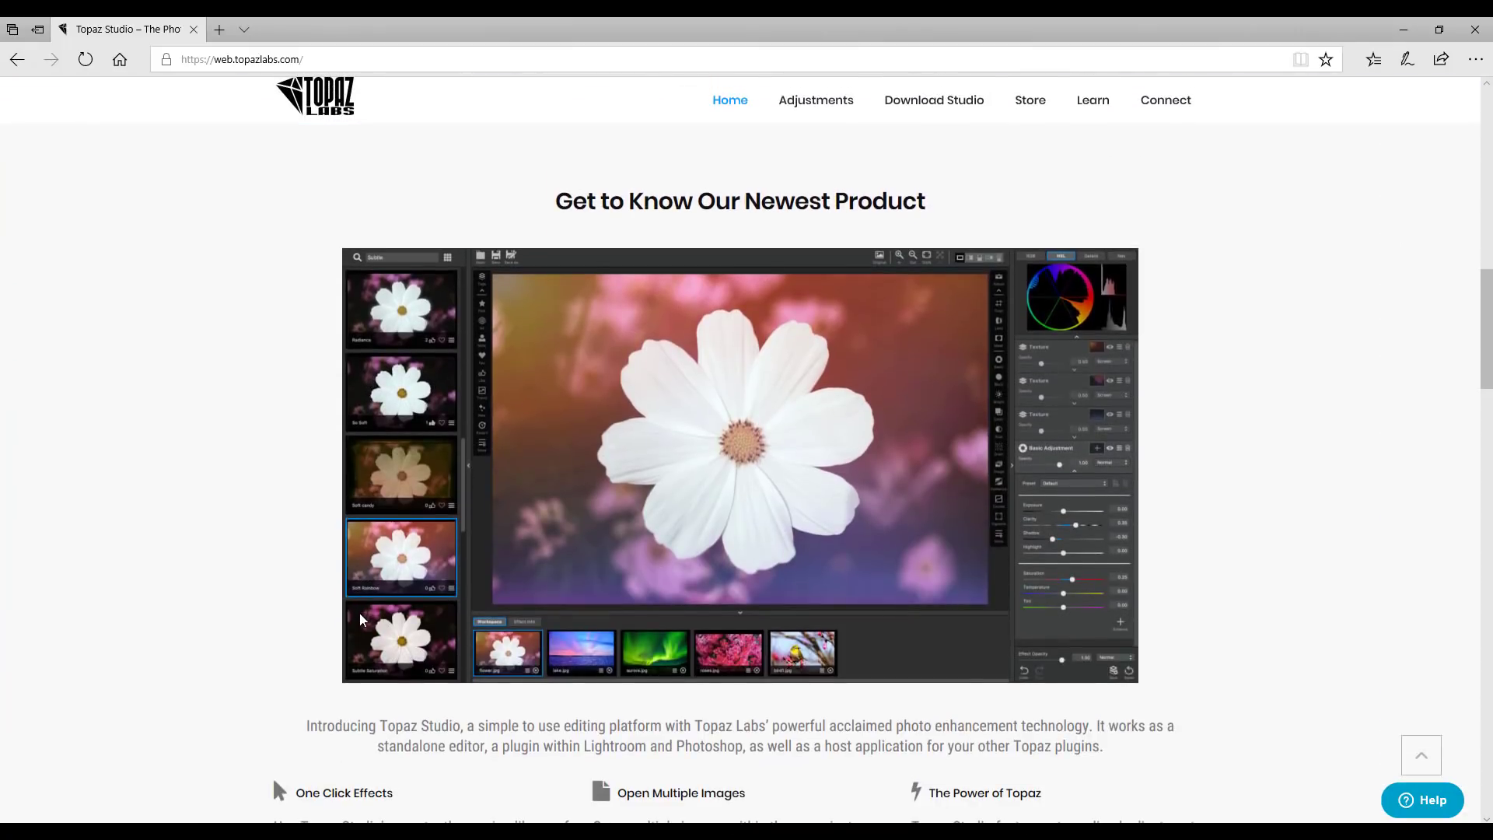
scroll(360, 613, "down", 5)
scroll(338, 641, "down", 3)
scroll(300, 685, "down", 2)
scroll(299, 685, "down", 5)
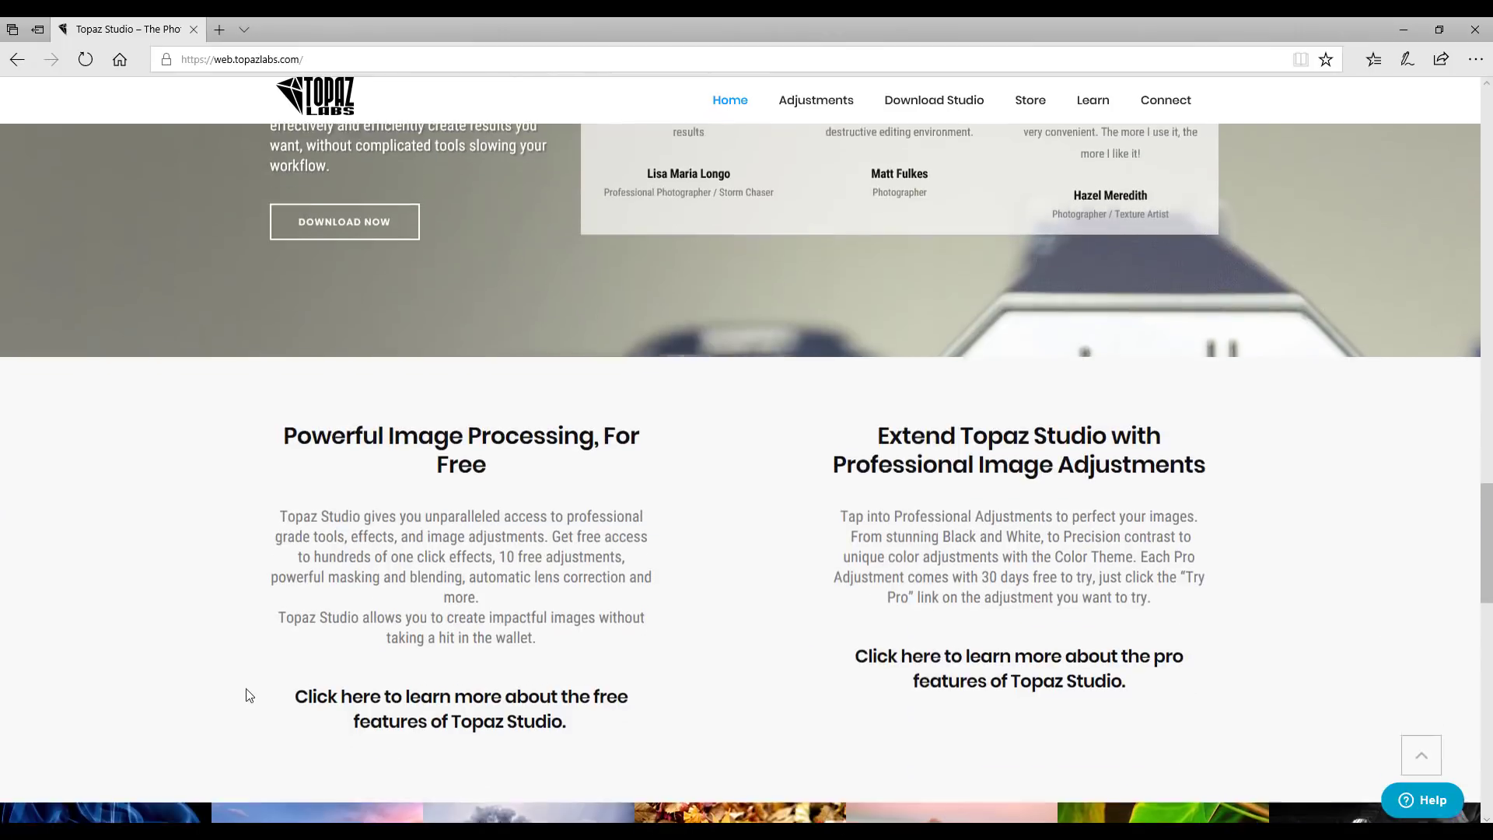
scroll(248, 689, "down", 3)
scroll(244, 688, "up", 4)
scroll(243, 687, "up", 5)
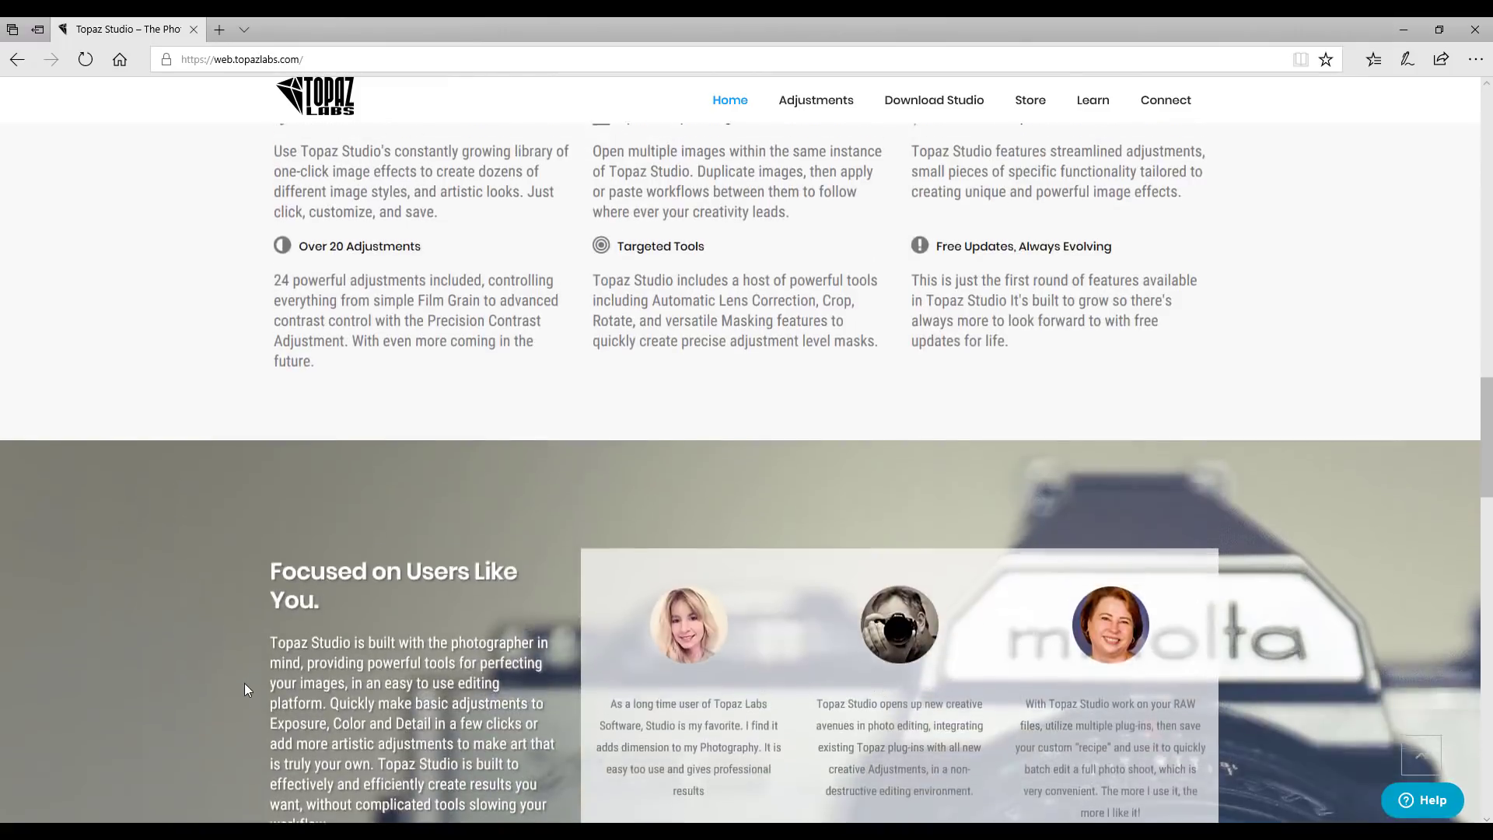
scroll(244, 683, "up", 5)
scroll(244, 682, "up", 4)
scroll(244, 680, "up", 4)
scroll(245, 686, "up", 5)
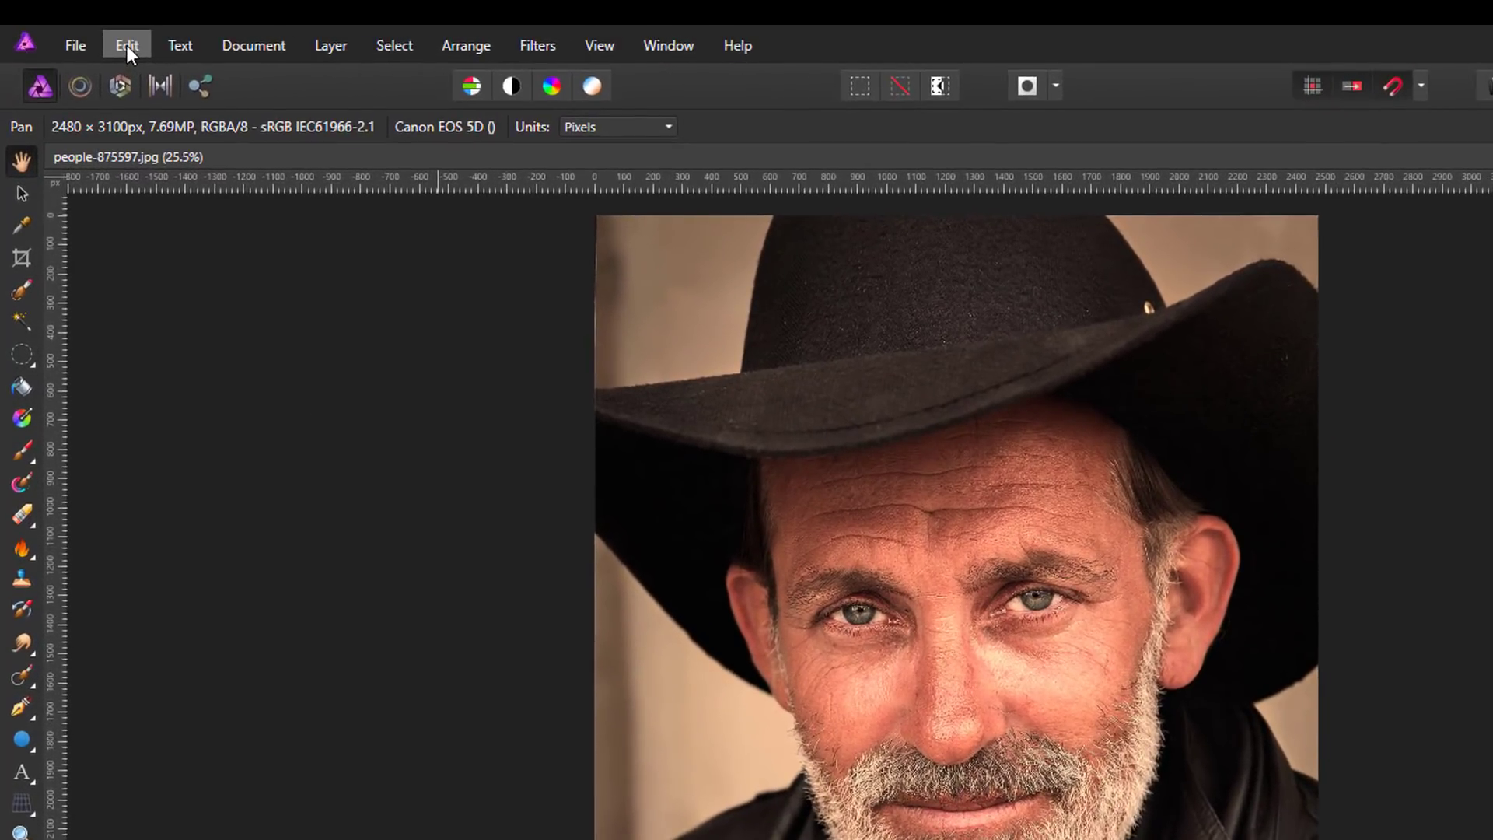
Show the Photoshop Plugins page of Affinity Photo's Preferences via the Edit menu
left_click(127, 45)
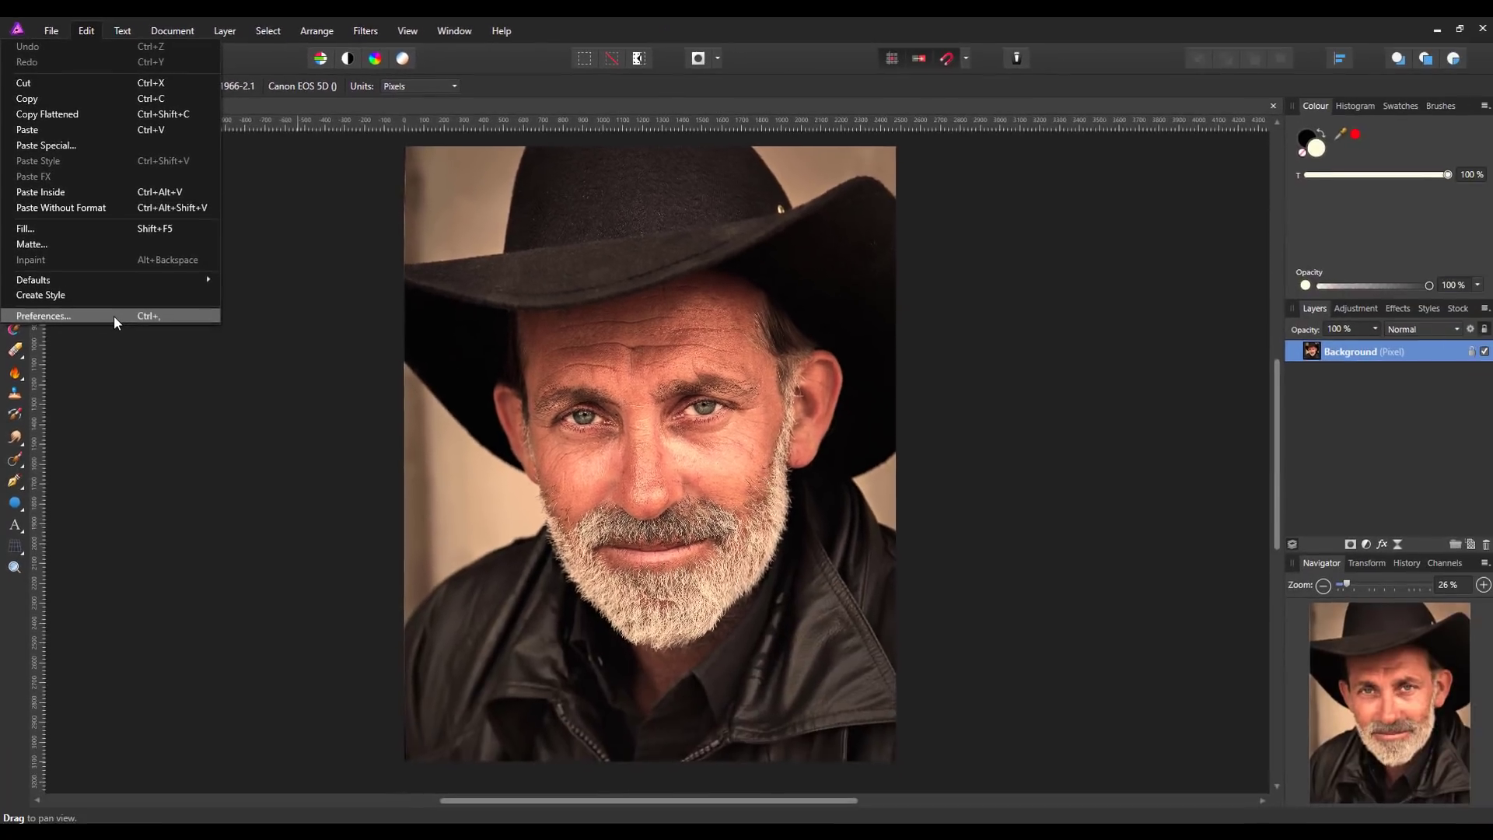
left_click(112, 316)
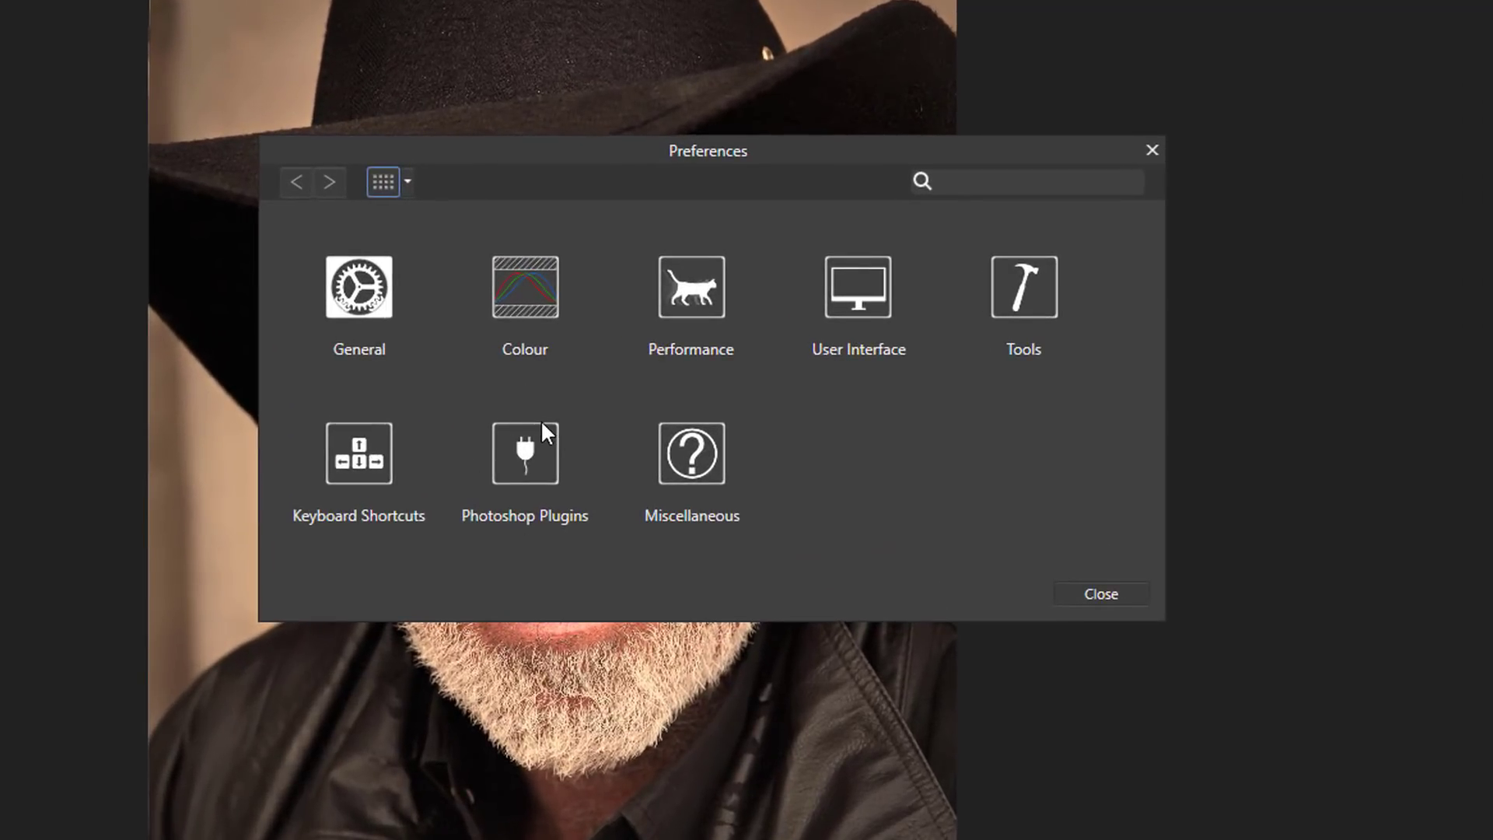
left_click(517, 449)
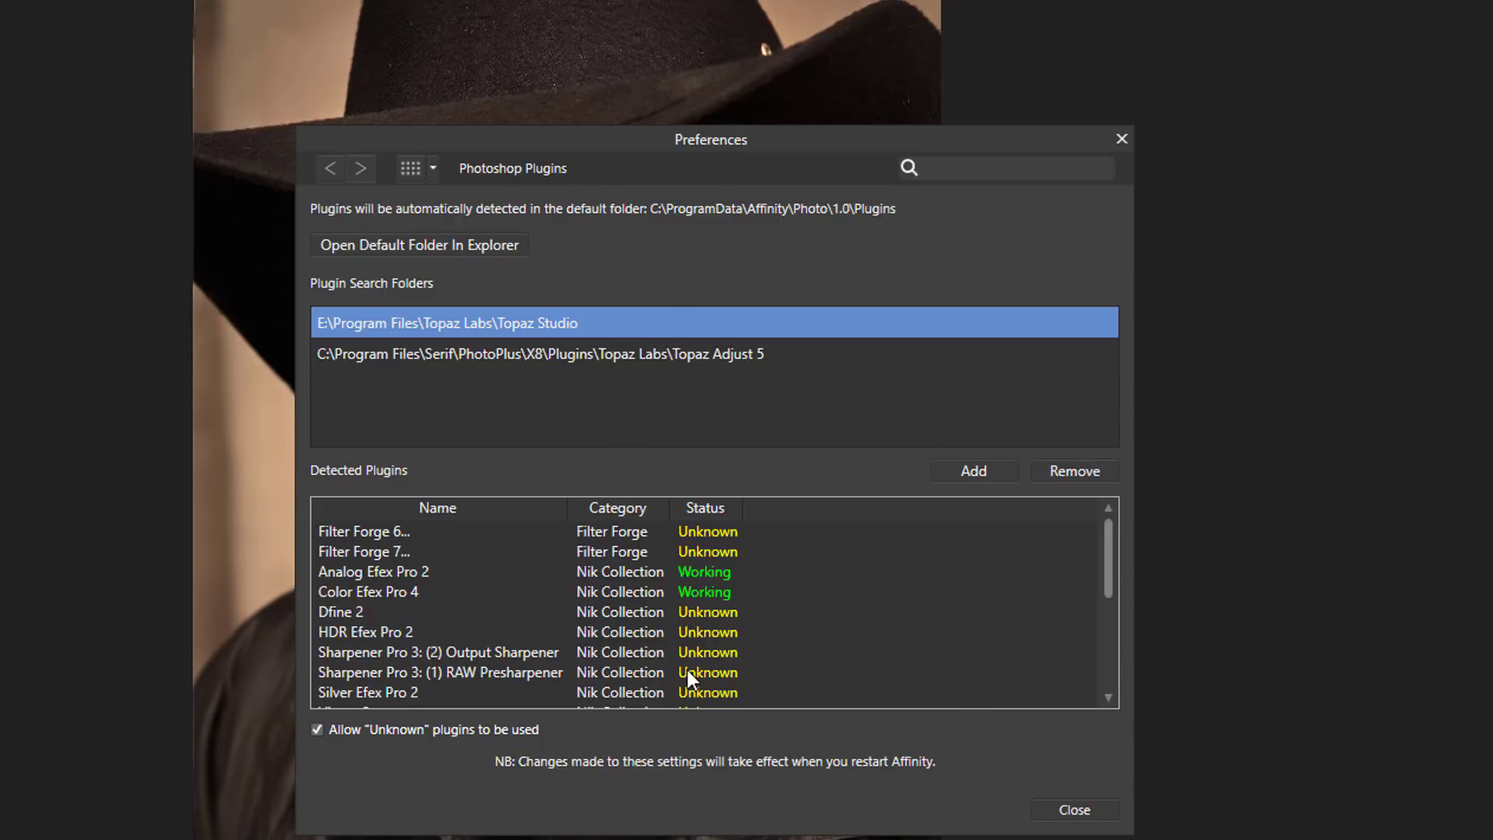
left_click_drag(1110, 549, 1117, 643)
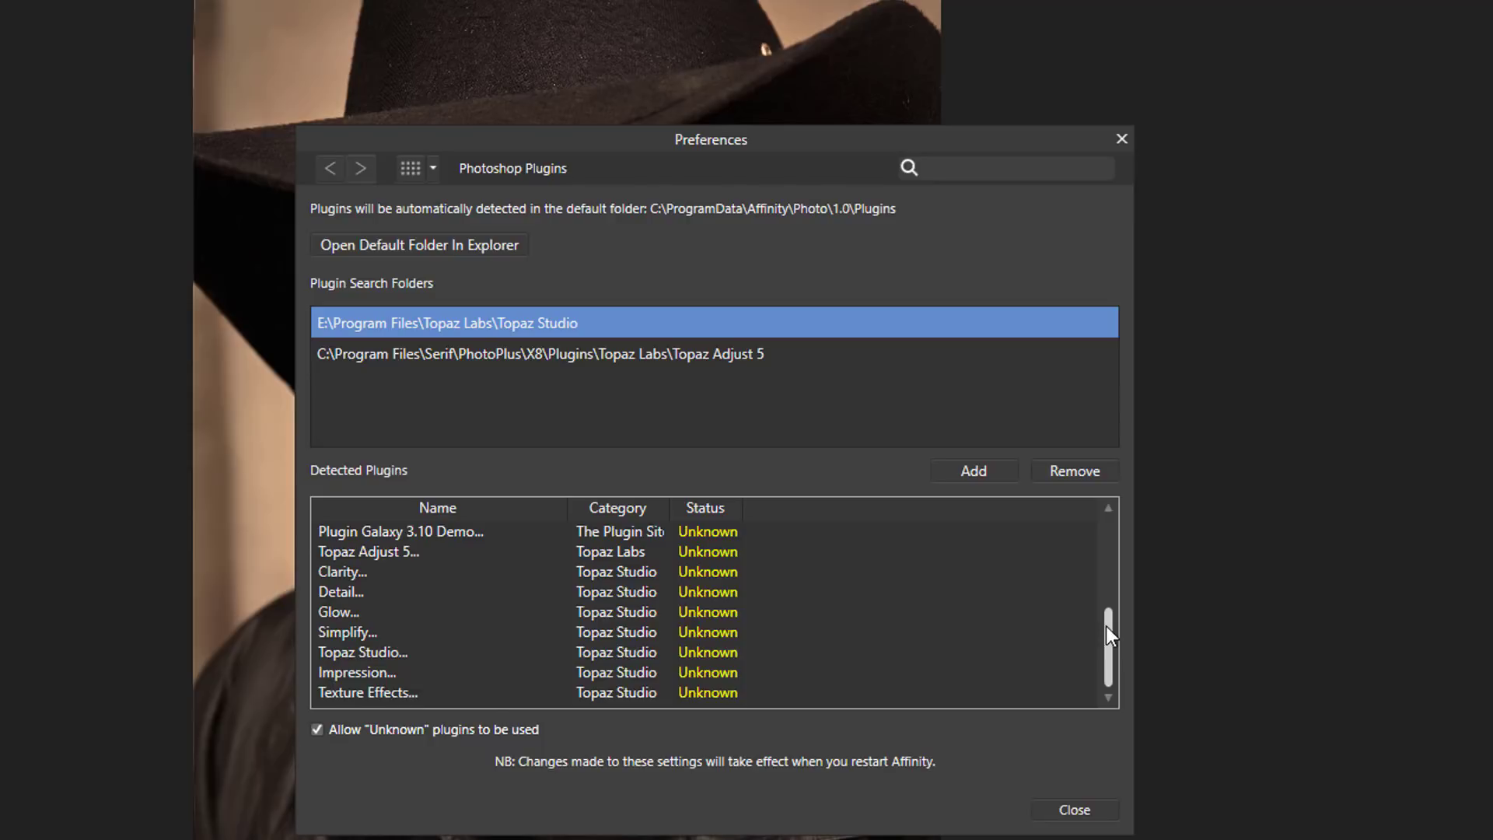
left_click_drag(1106, 627, 1101, 533)
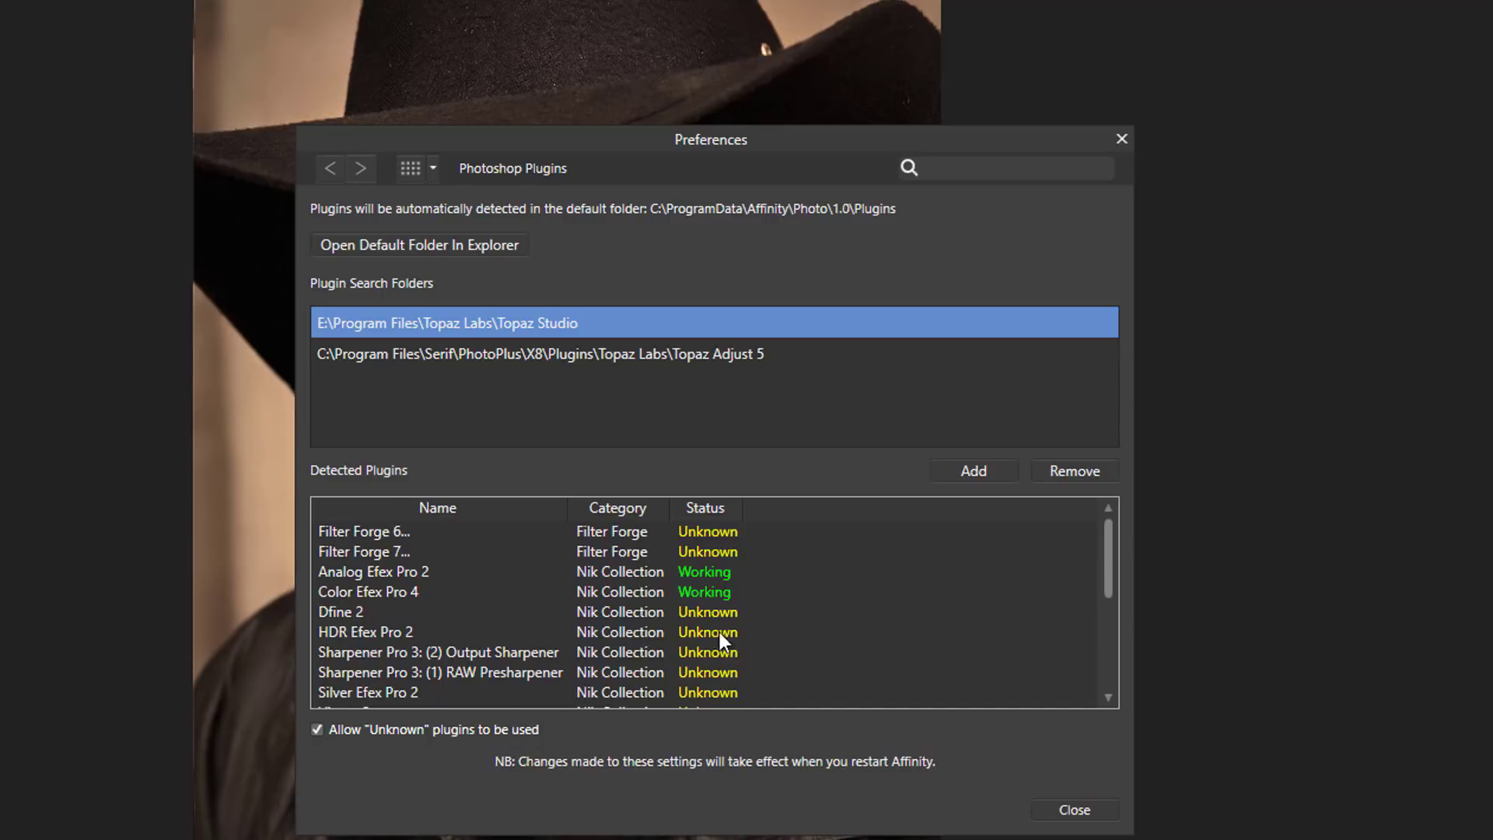
left_click_drag(1110, 550, 1108, 641)
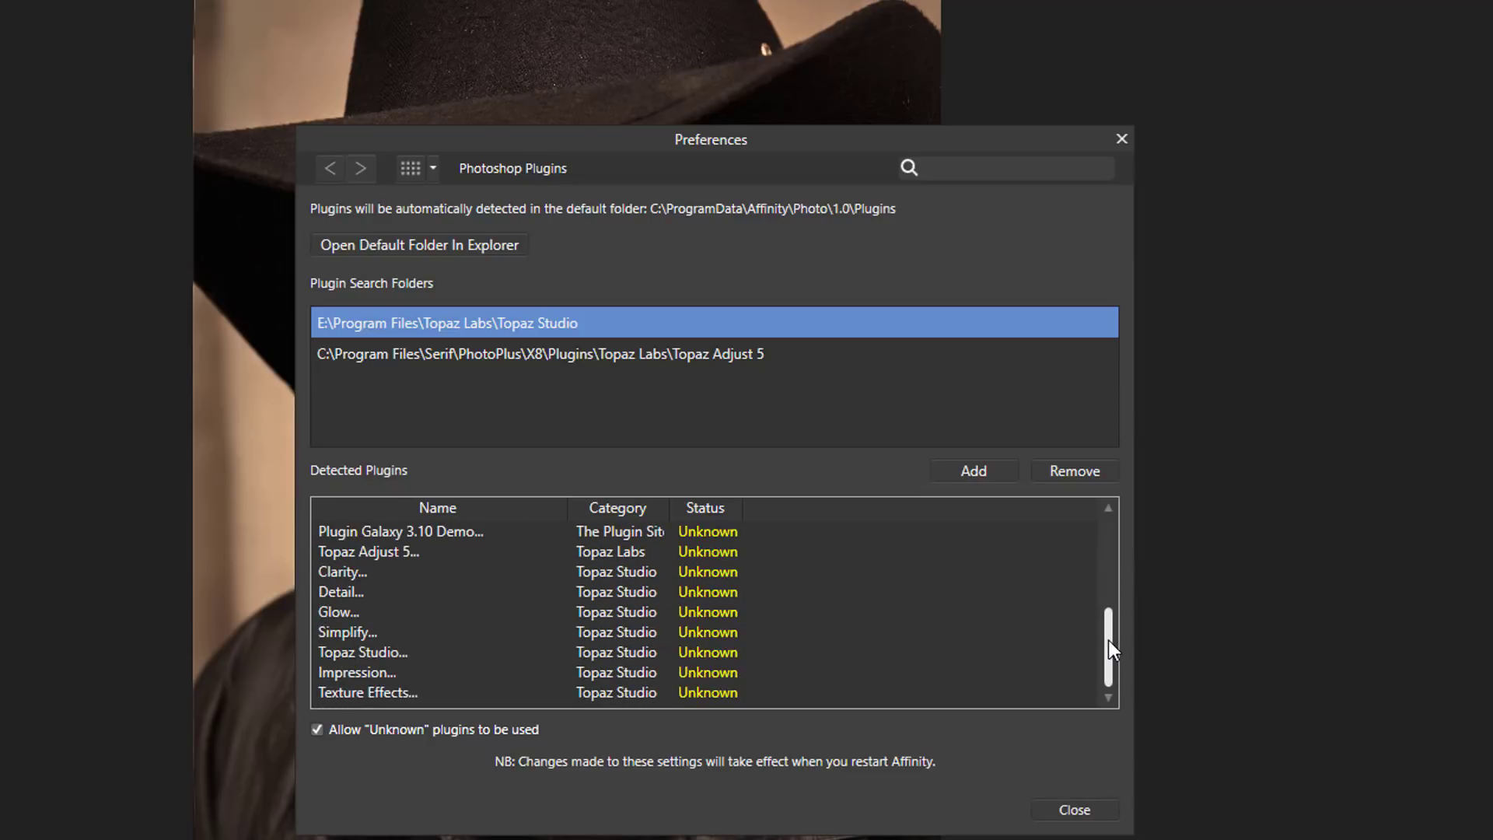
left_click_drag(1109, 641, 1107, 621)
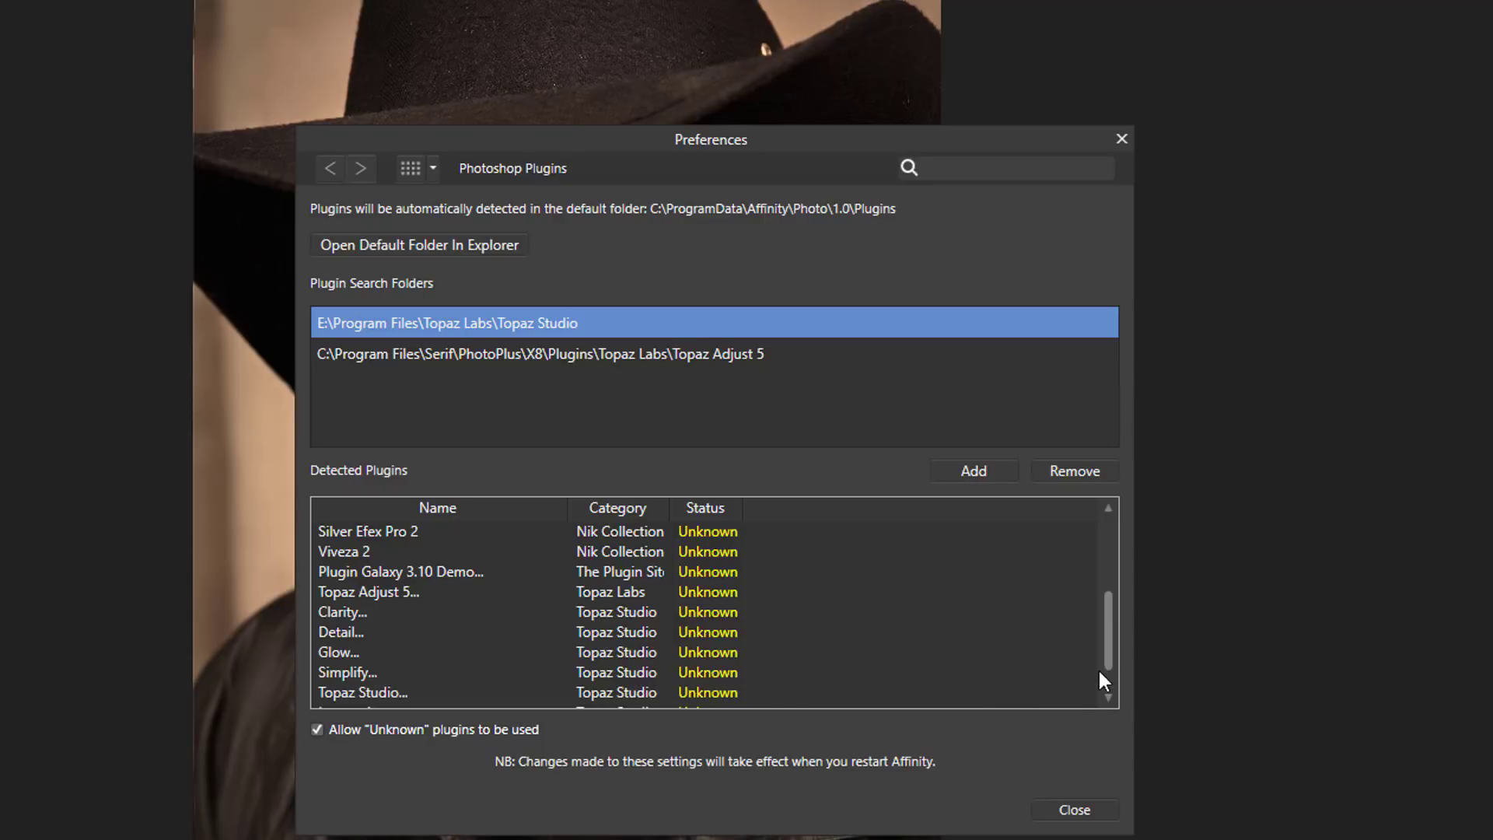
mouse_move(1112, 640)
left_mouse_down()
mouse_move(1111, 665)
mouse_move(1112, 574)
left_mouse_up()
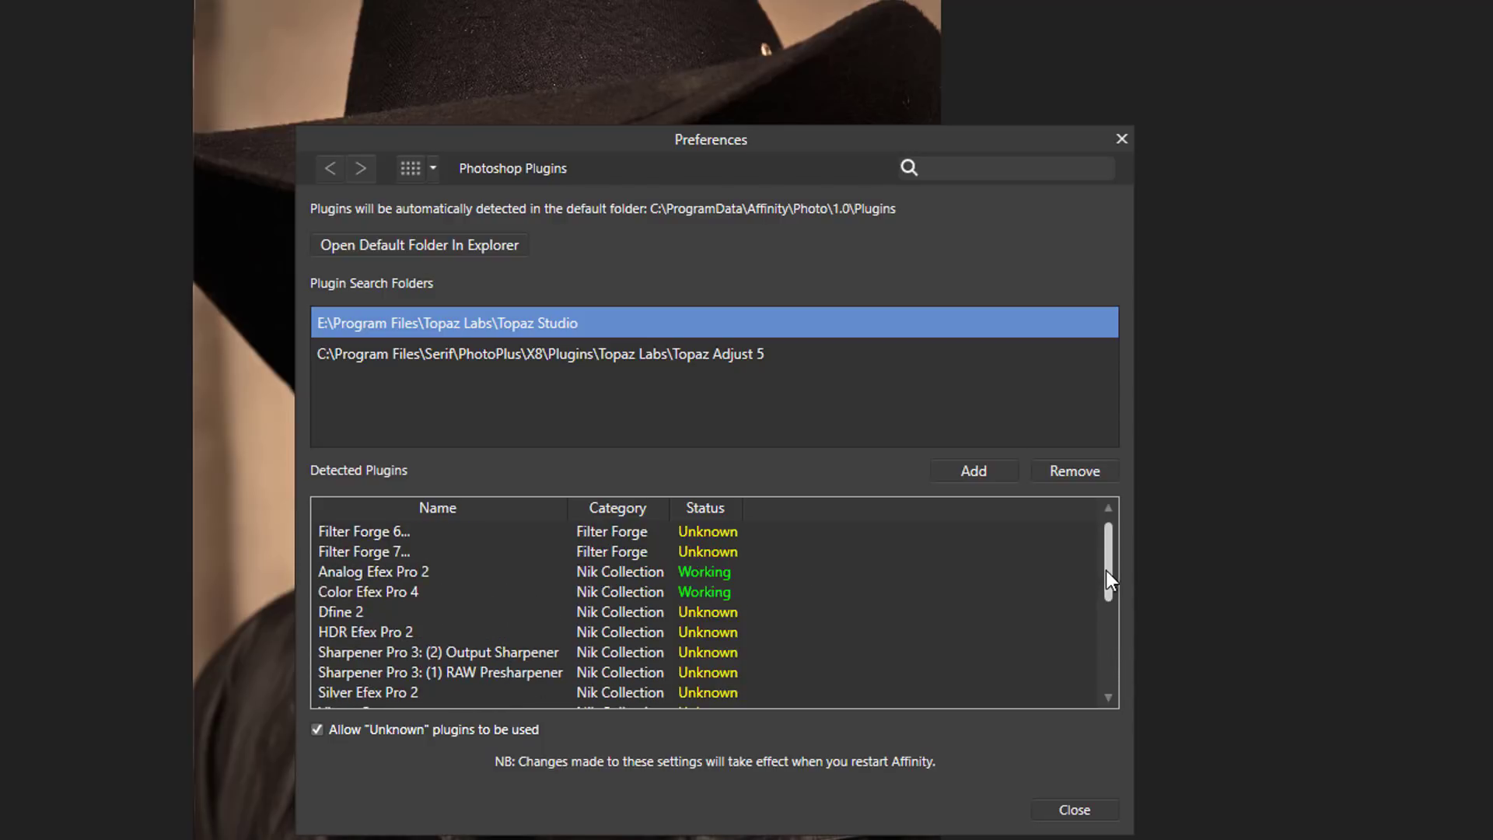
mouse_move(1111, 561)
left_mouse_down()
mouse_move(1109, 654)
mouse_move(1109, 562)
left_mouse_up()
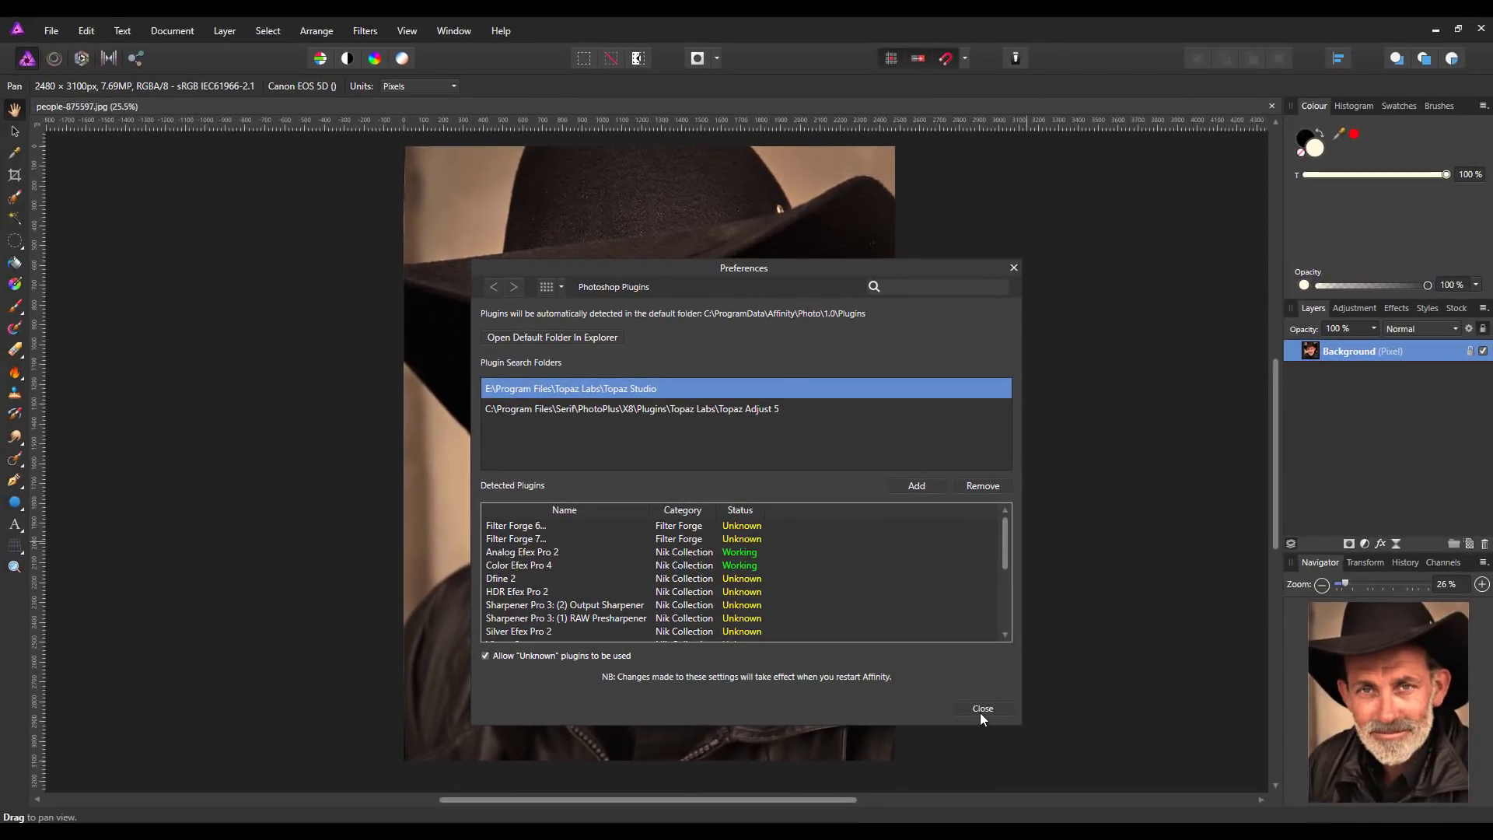
Close the plugin preferences and run Filters > Plugins > Topaz Studio > Clarity on the portrait
left_click(988, 706)
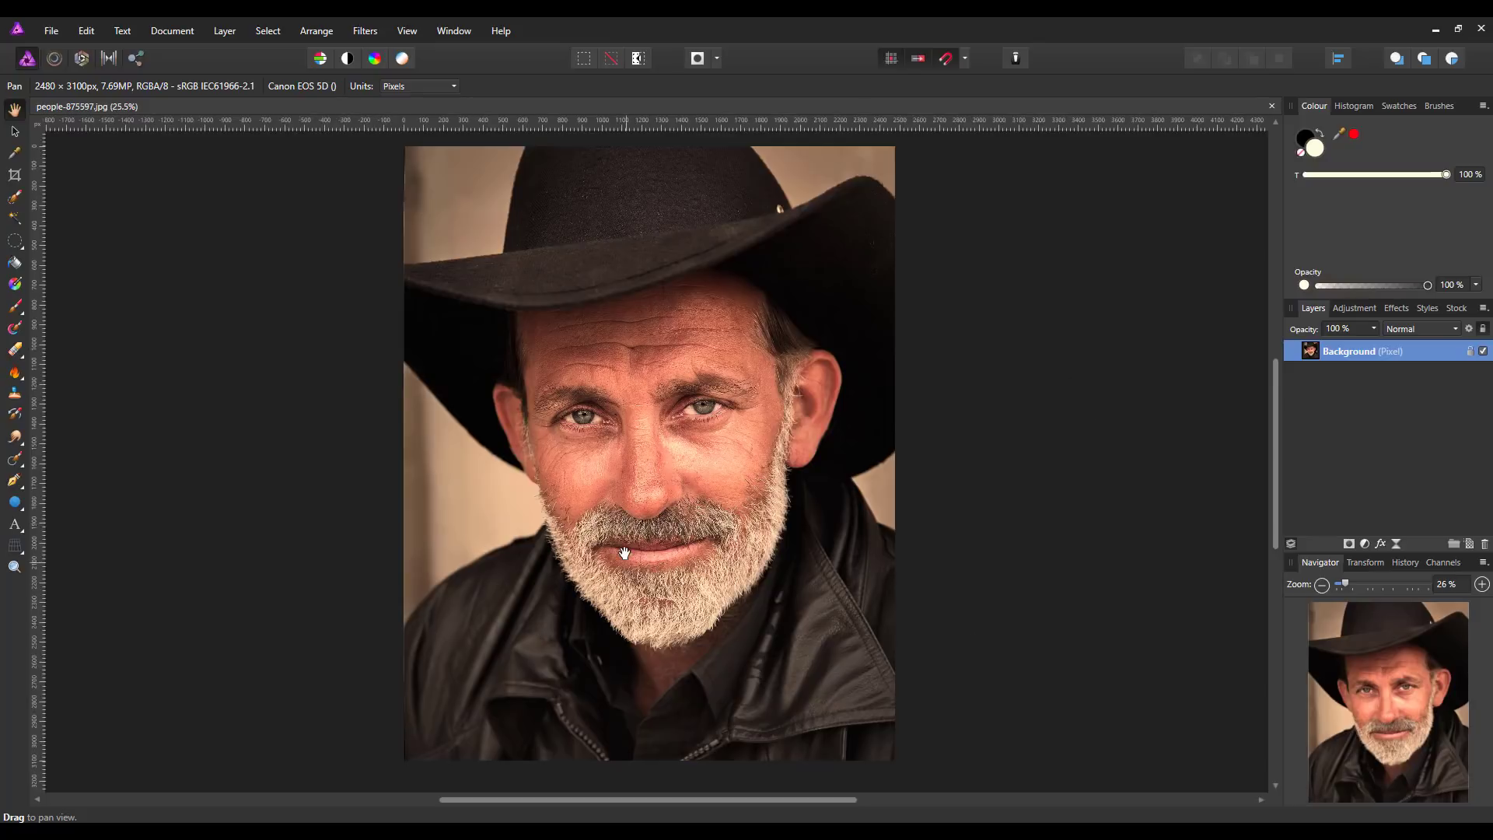
left_click(365, 30)
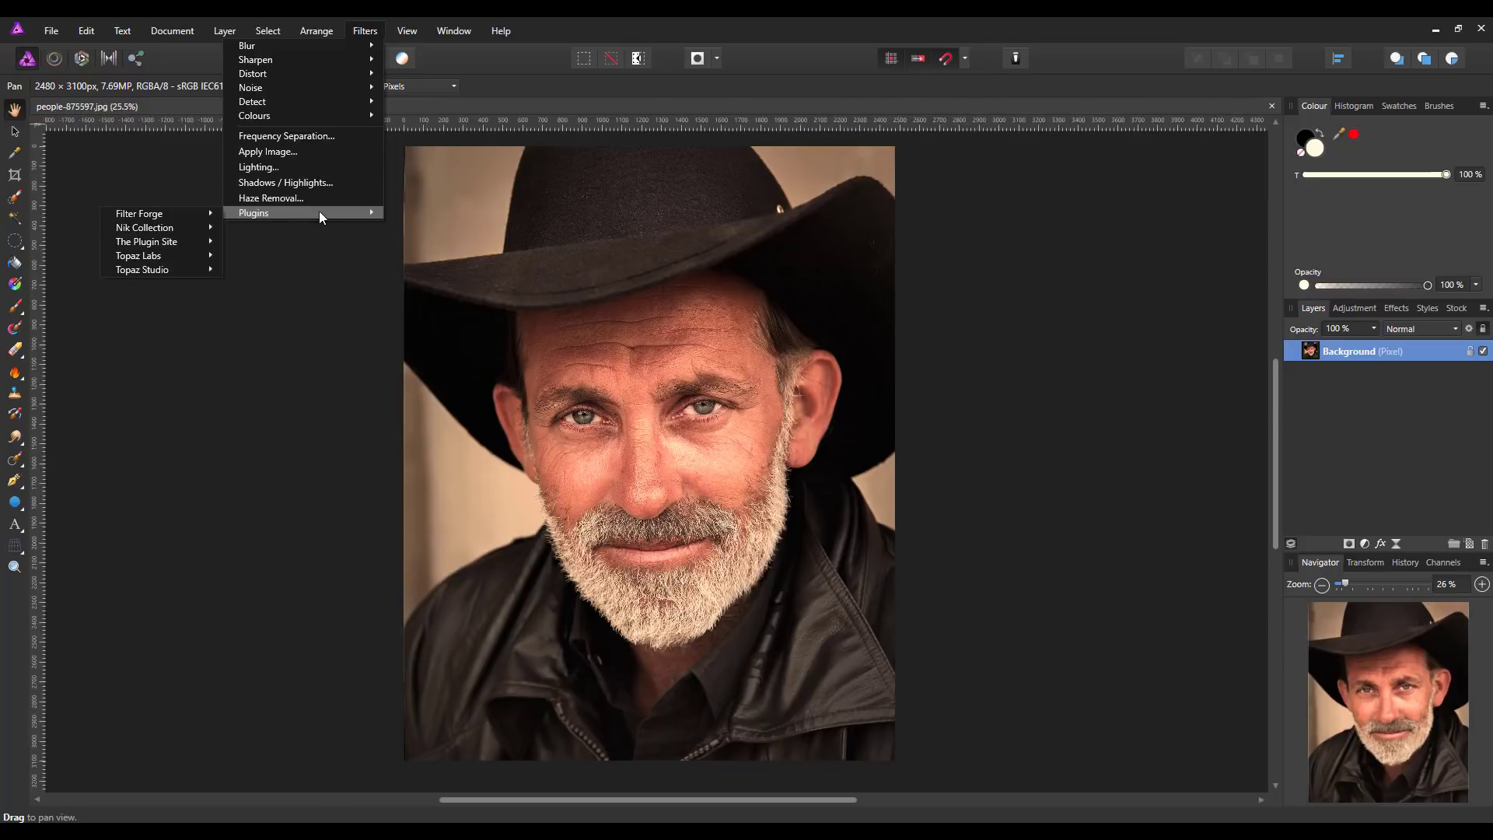
mouse_move(253, 212)
mouse_move(143, 270)
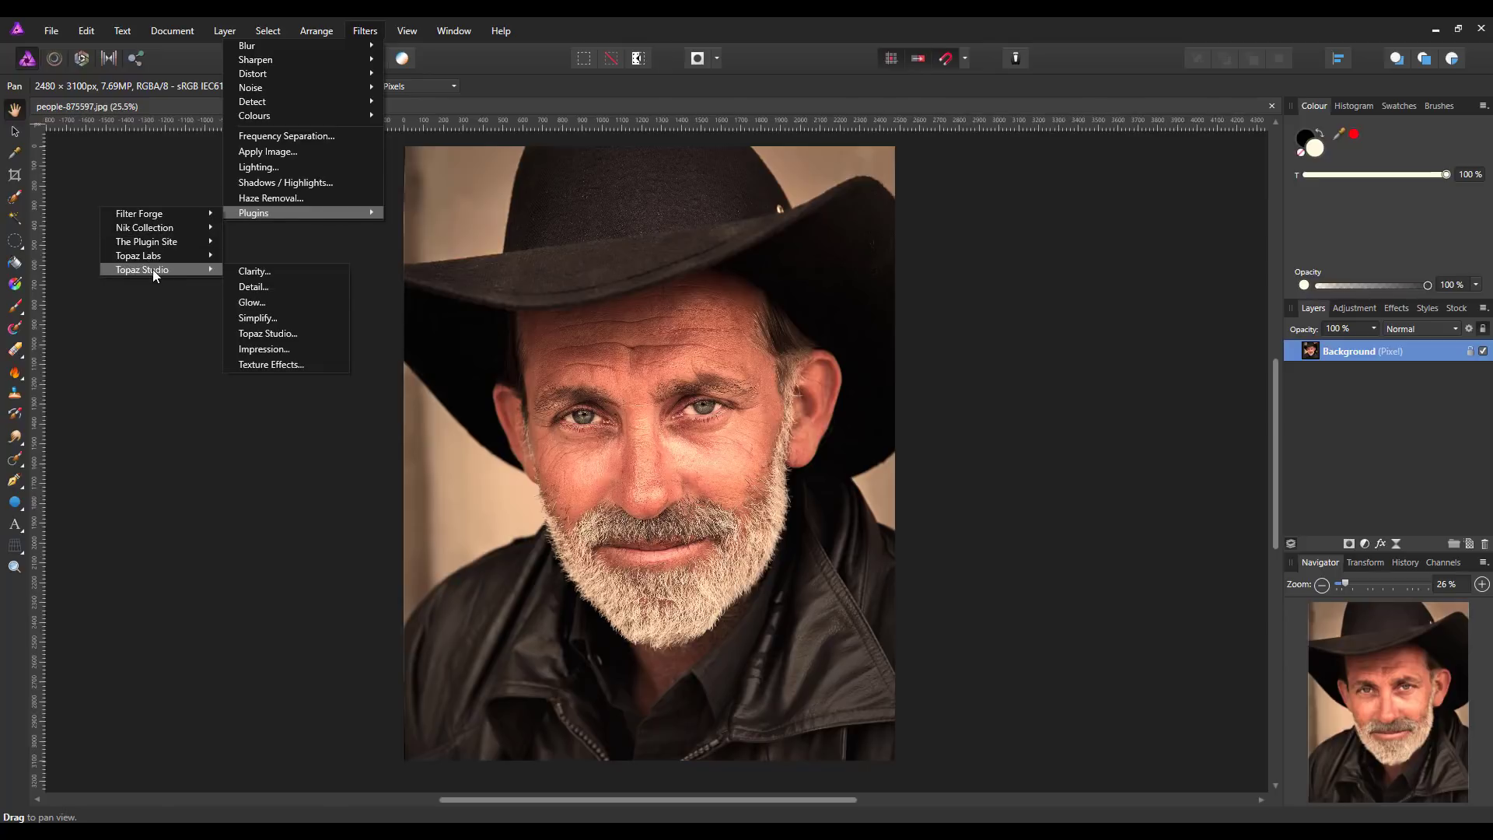
left_click(262, 273)
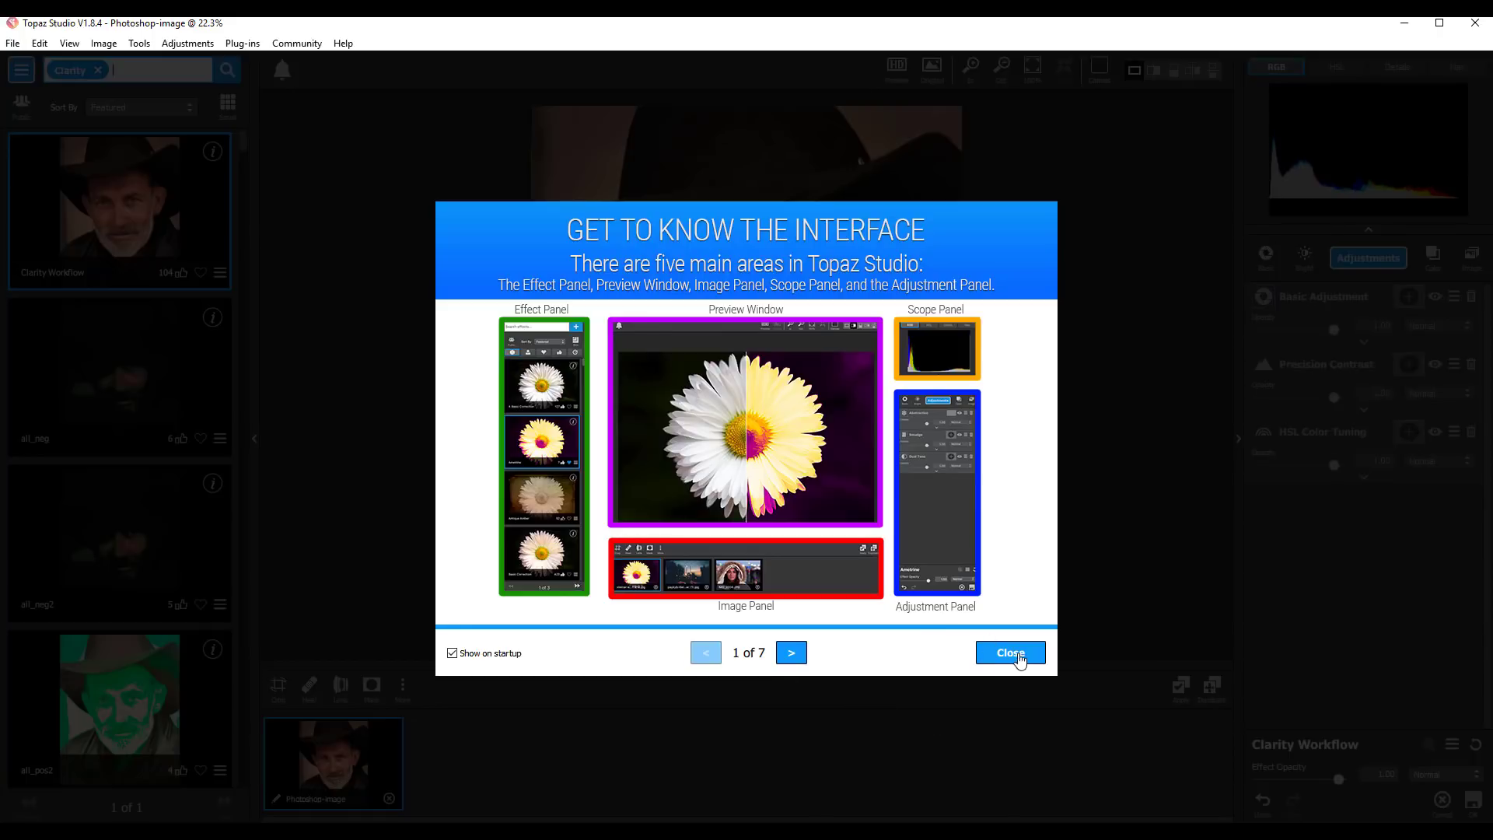
Close the 'Get to know the interface' tour and browse the Clarity presets panel
left_click(1018, 656)
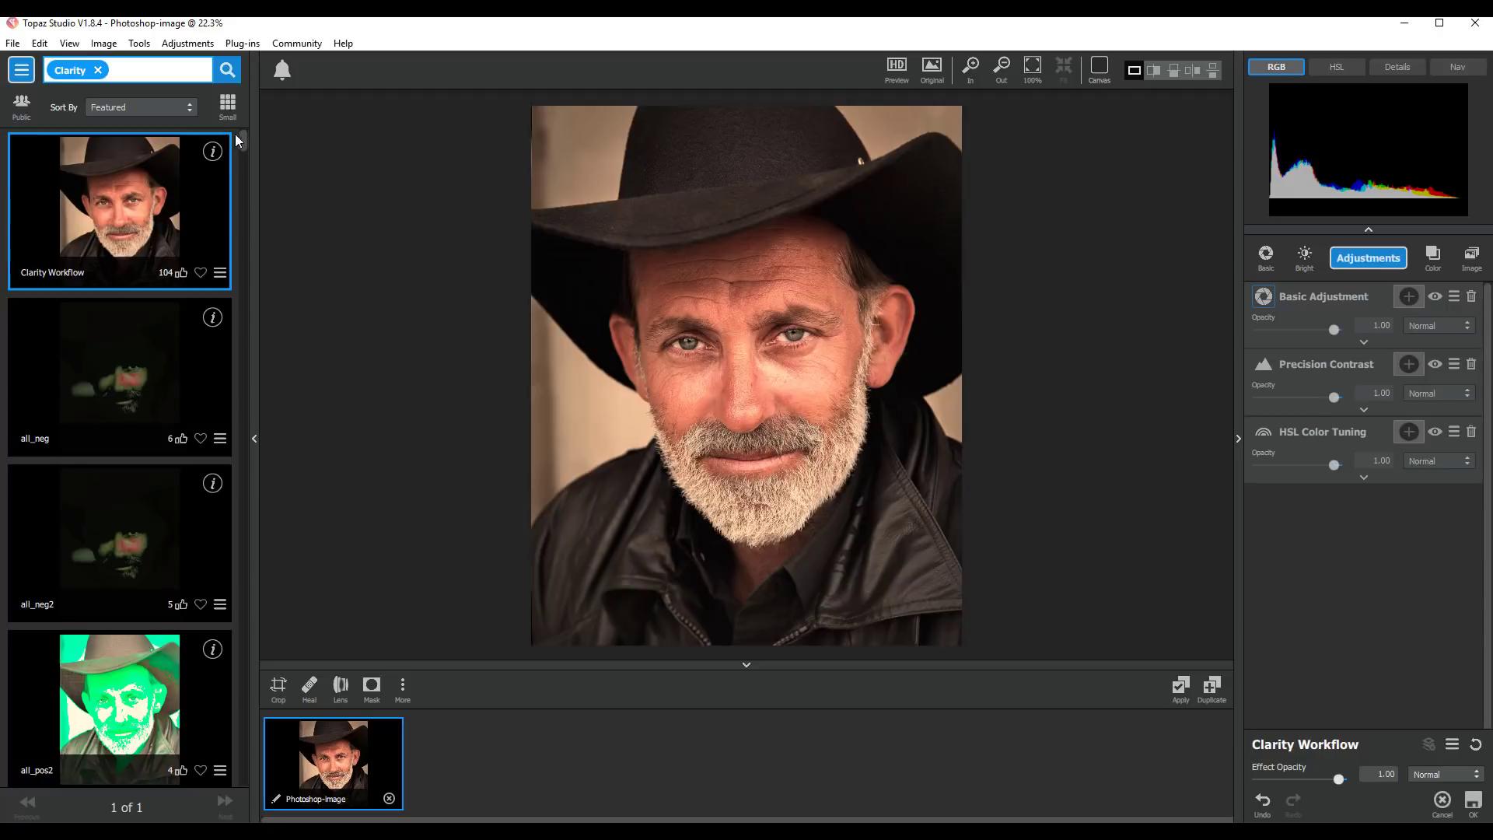
left_click_drag(241, 138, 246, 246)
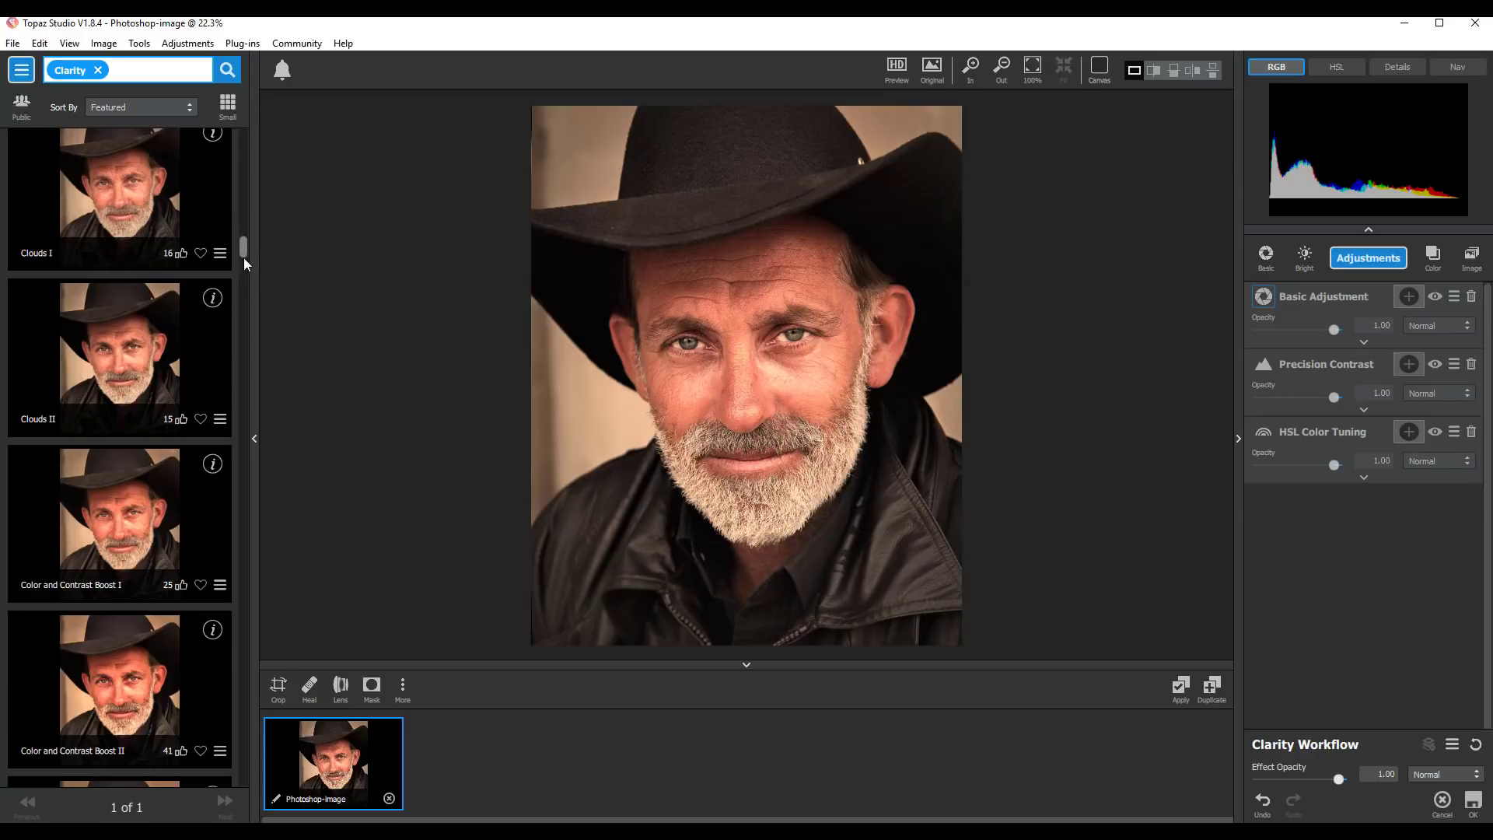
left_click_drag(244, 250, 249, 128)
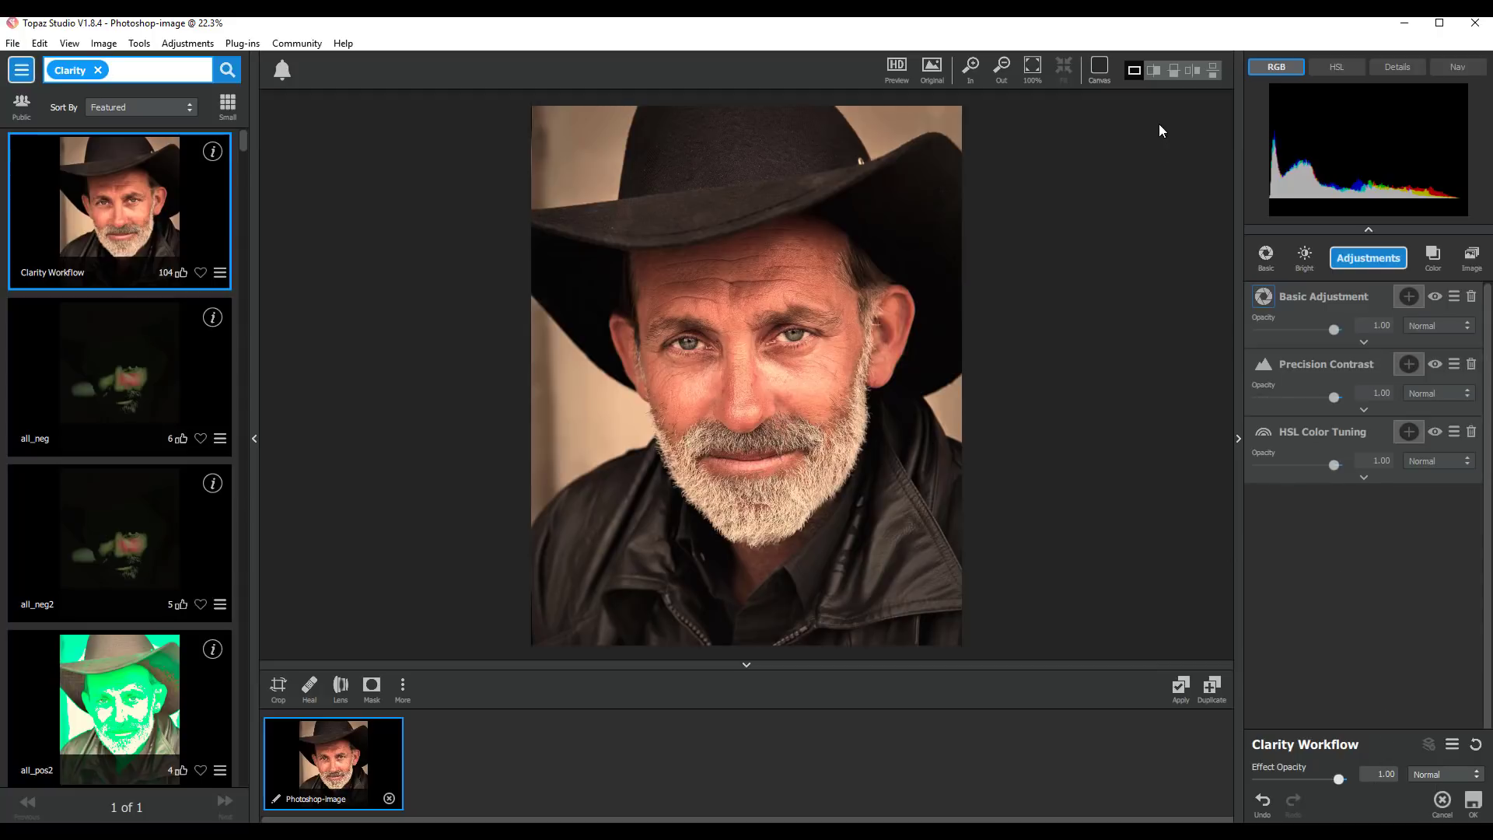
left_click(1005, 69)
left_click_drag(242, 141, 242, 157)
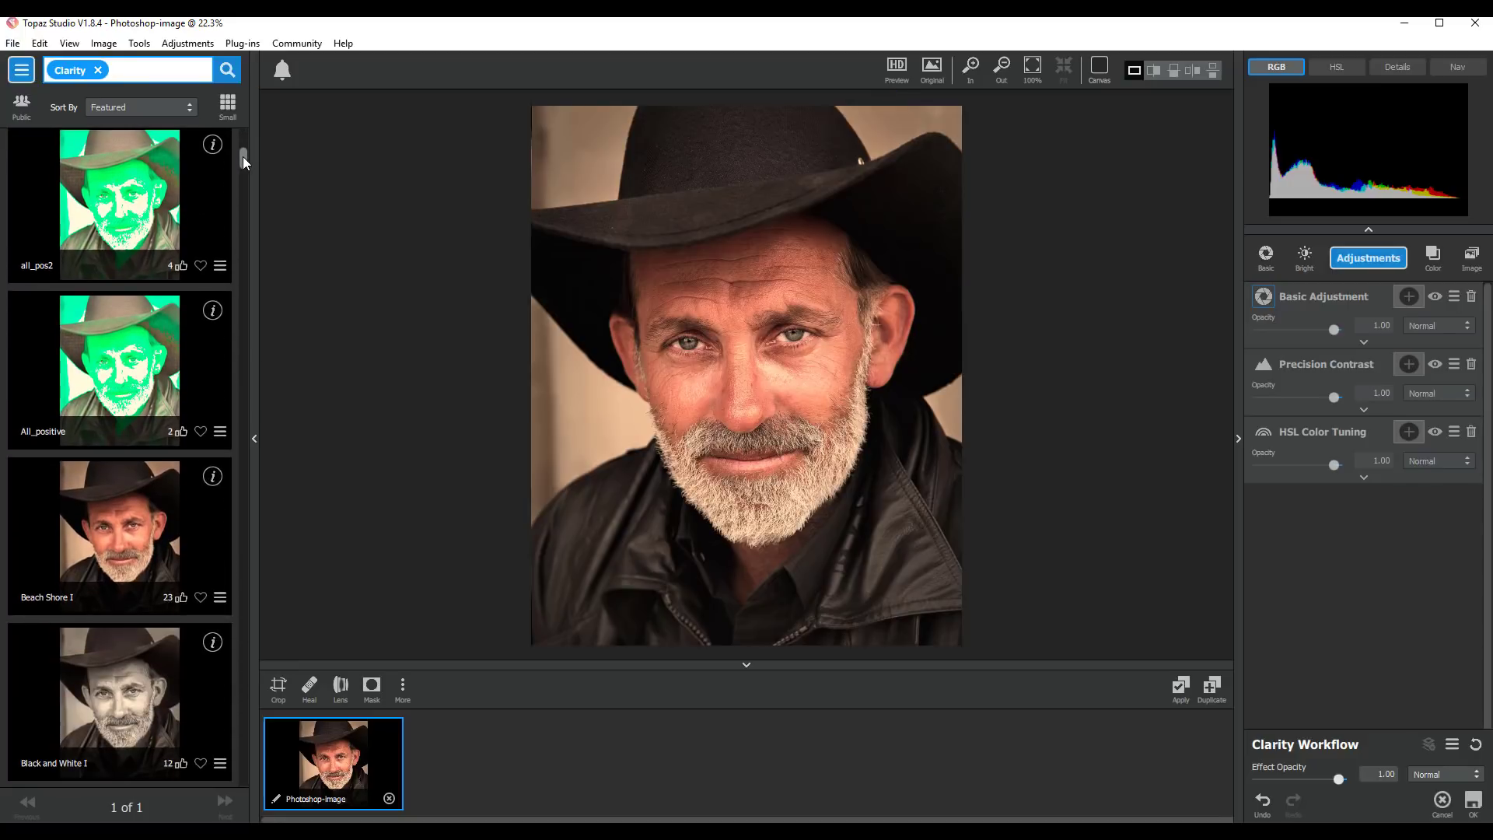
scroll(243, 156, "down", 1)
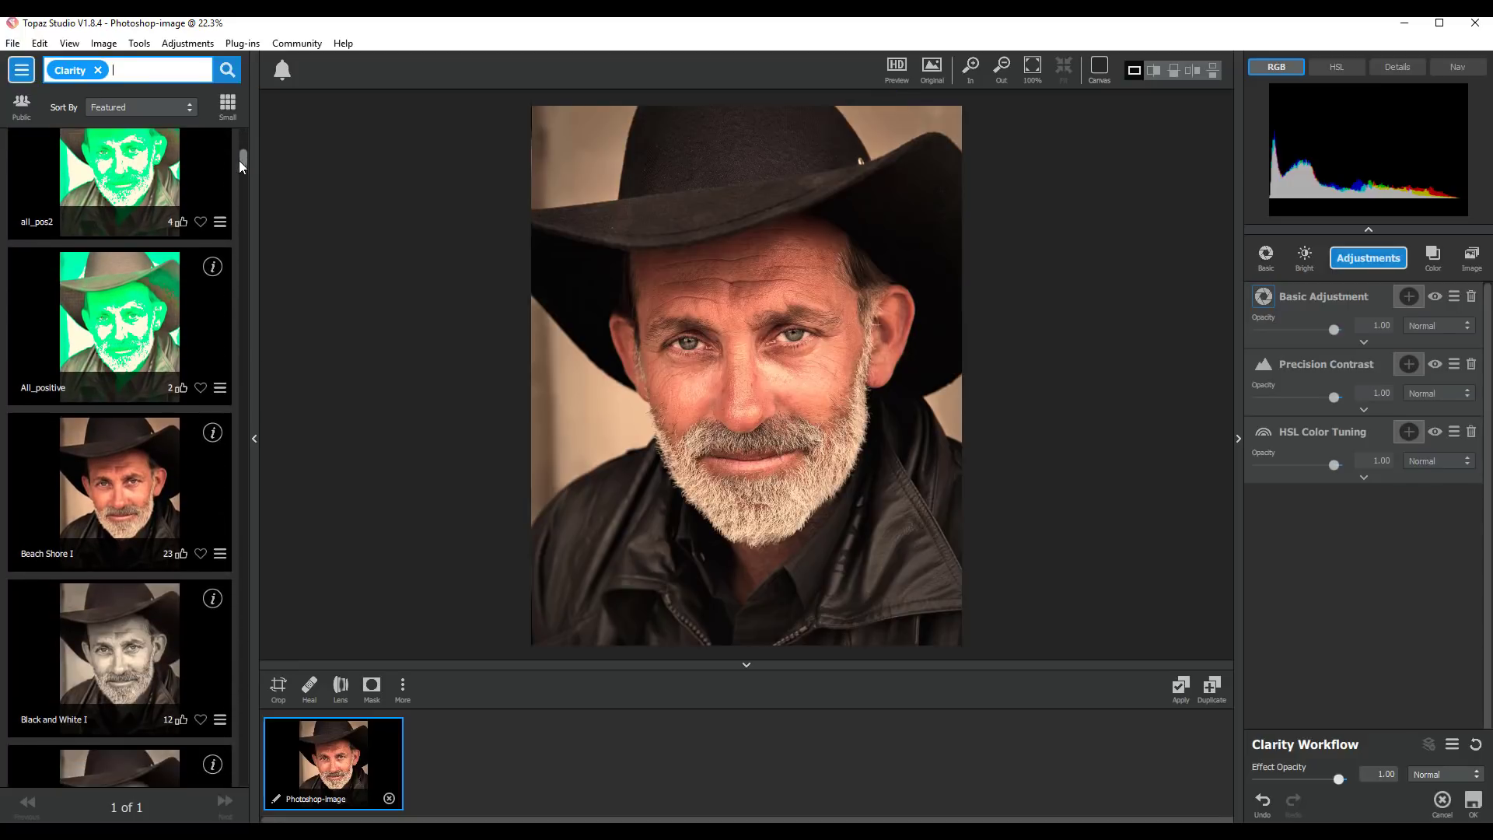
Preview All_positive, Black and White I and II, then apply Desaturated Grunge I to the portrait
left_click(91, 331)
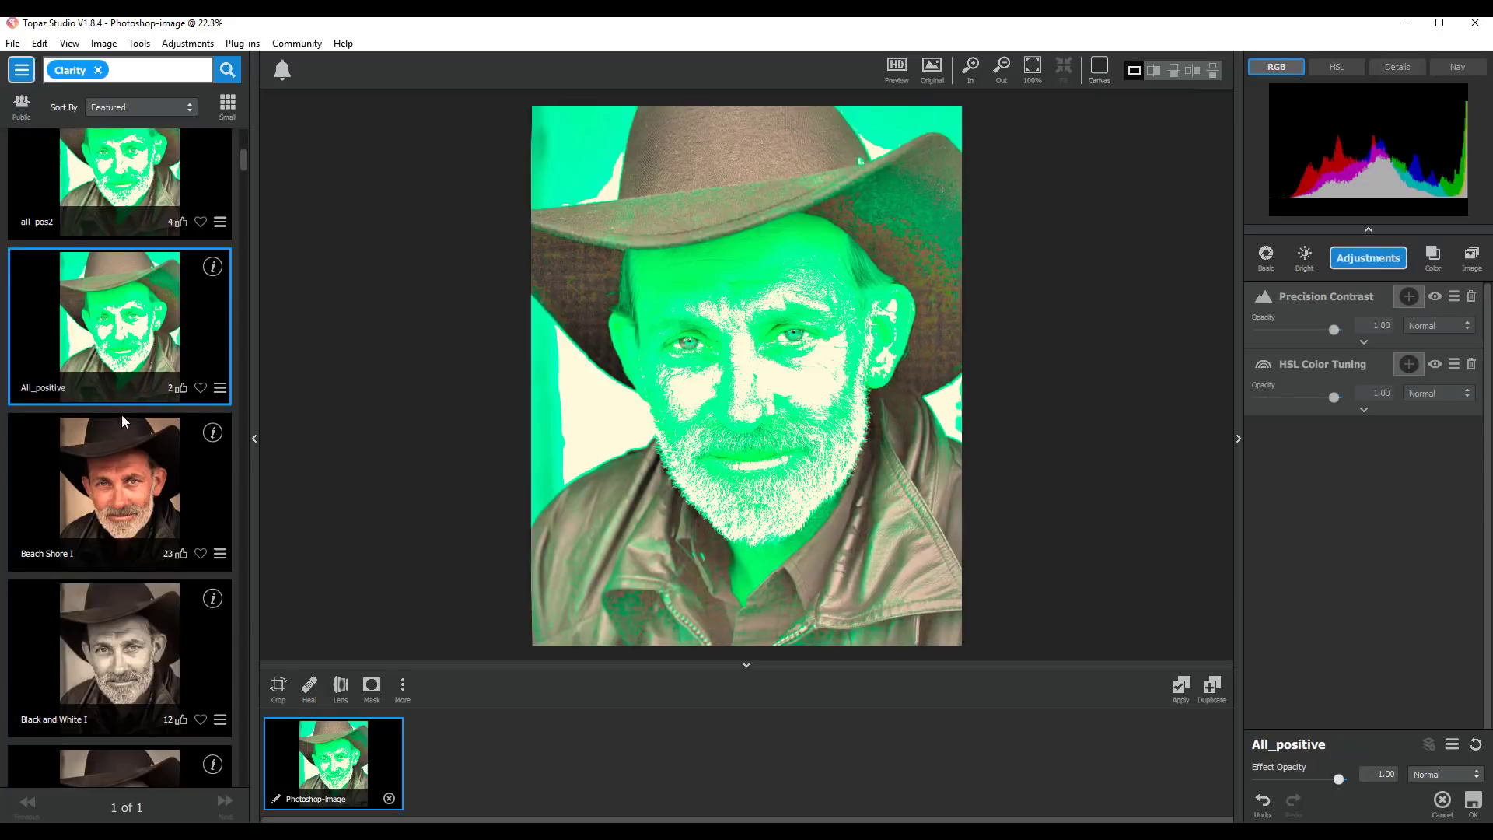
scroll(176, 466, "down", 2)
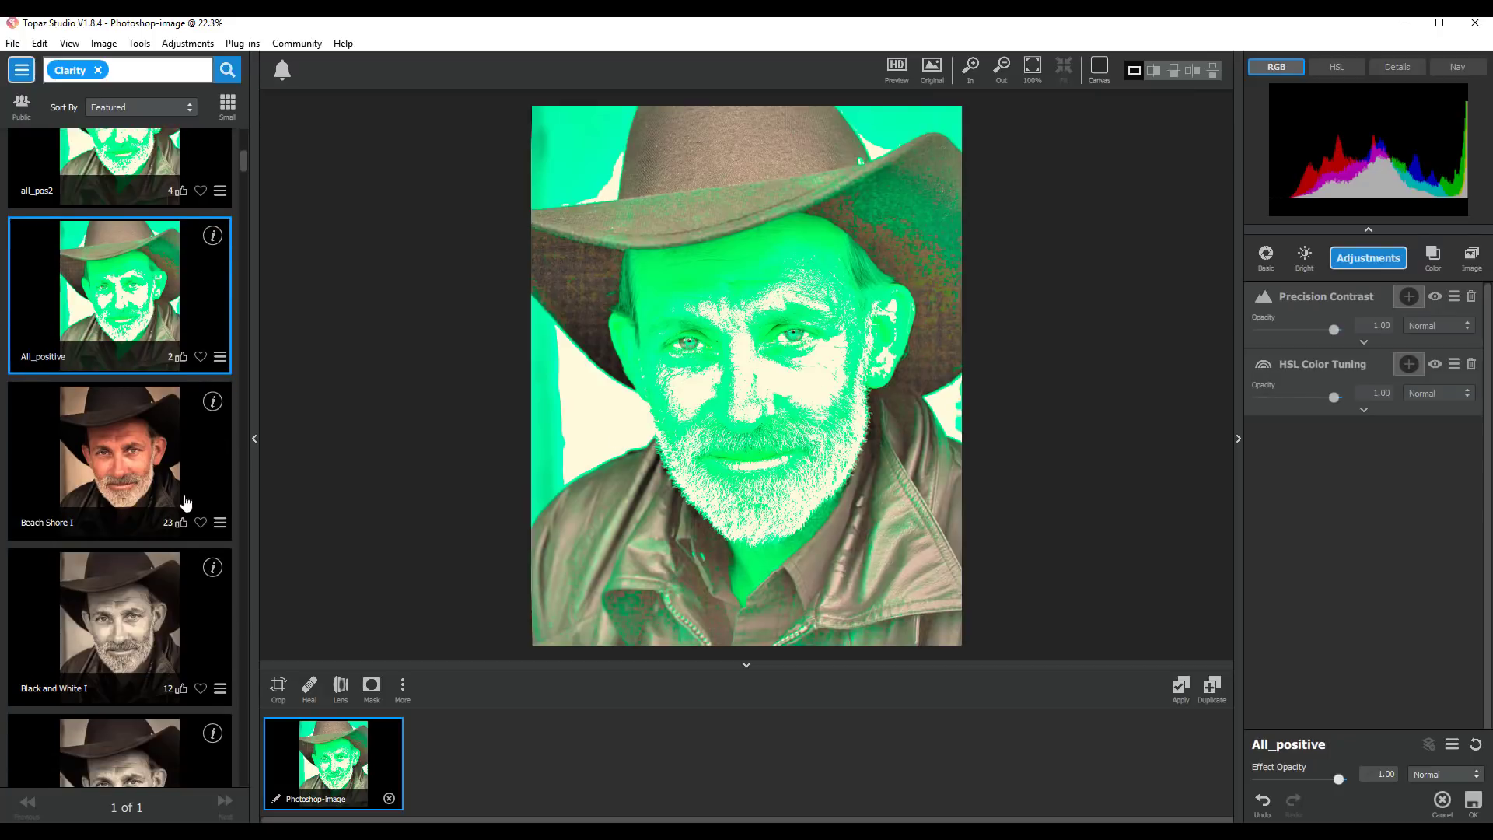
left_click(118, 576)
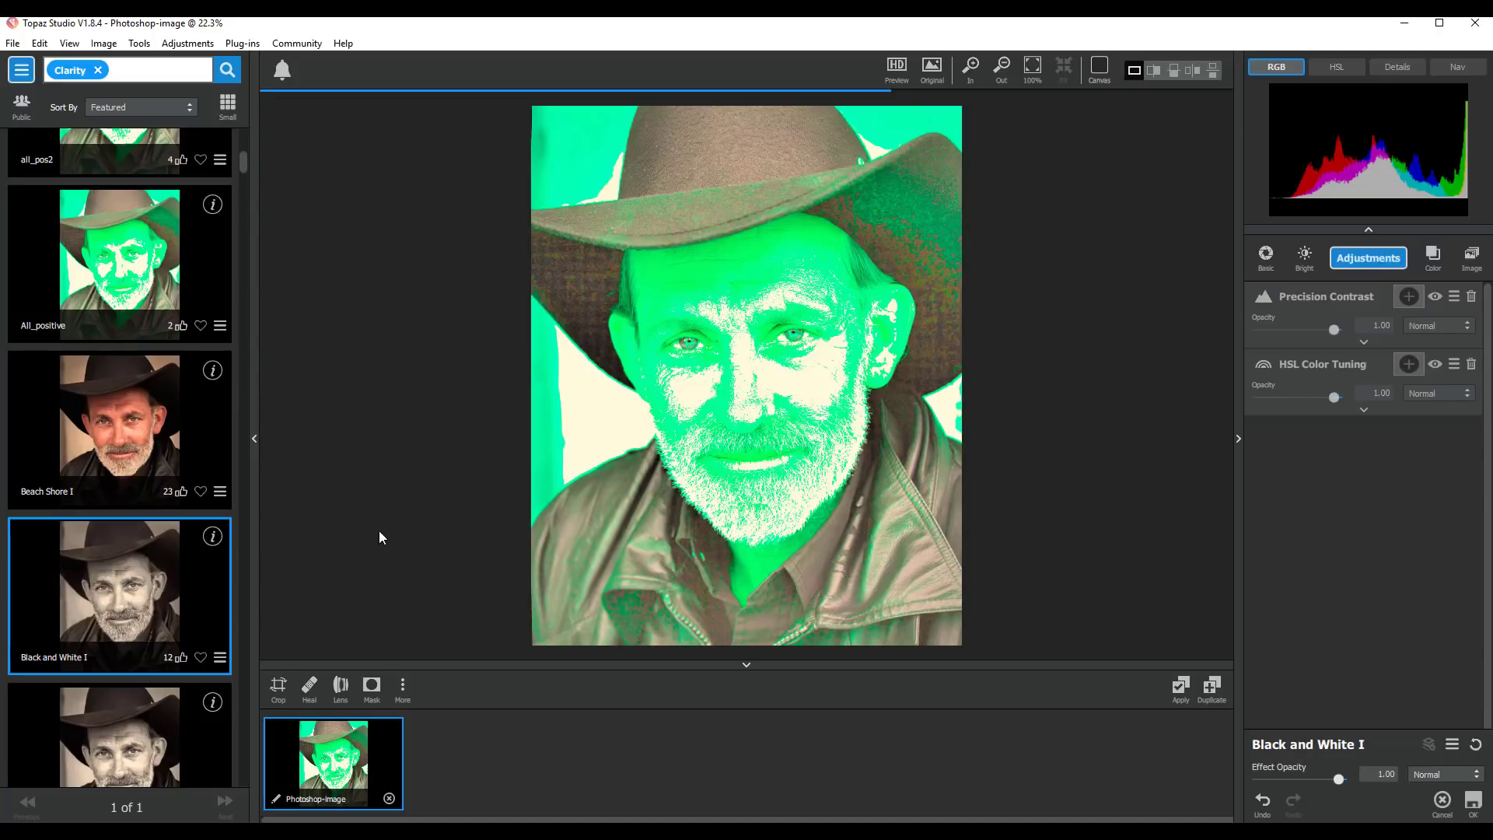
scroll(94, 497, "down", 2)
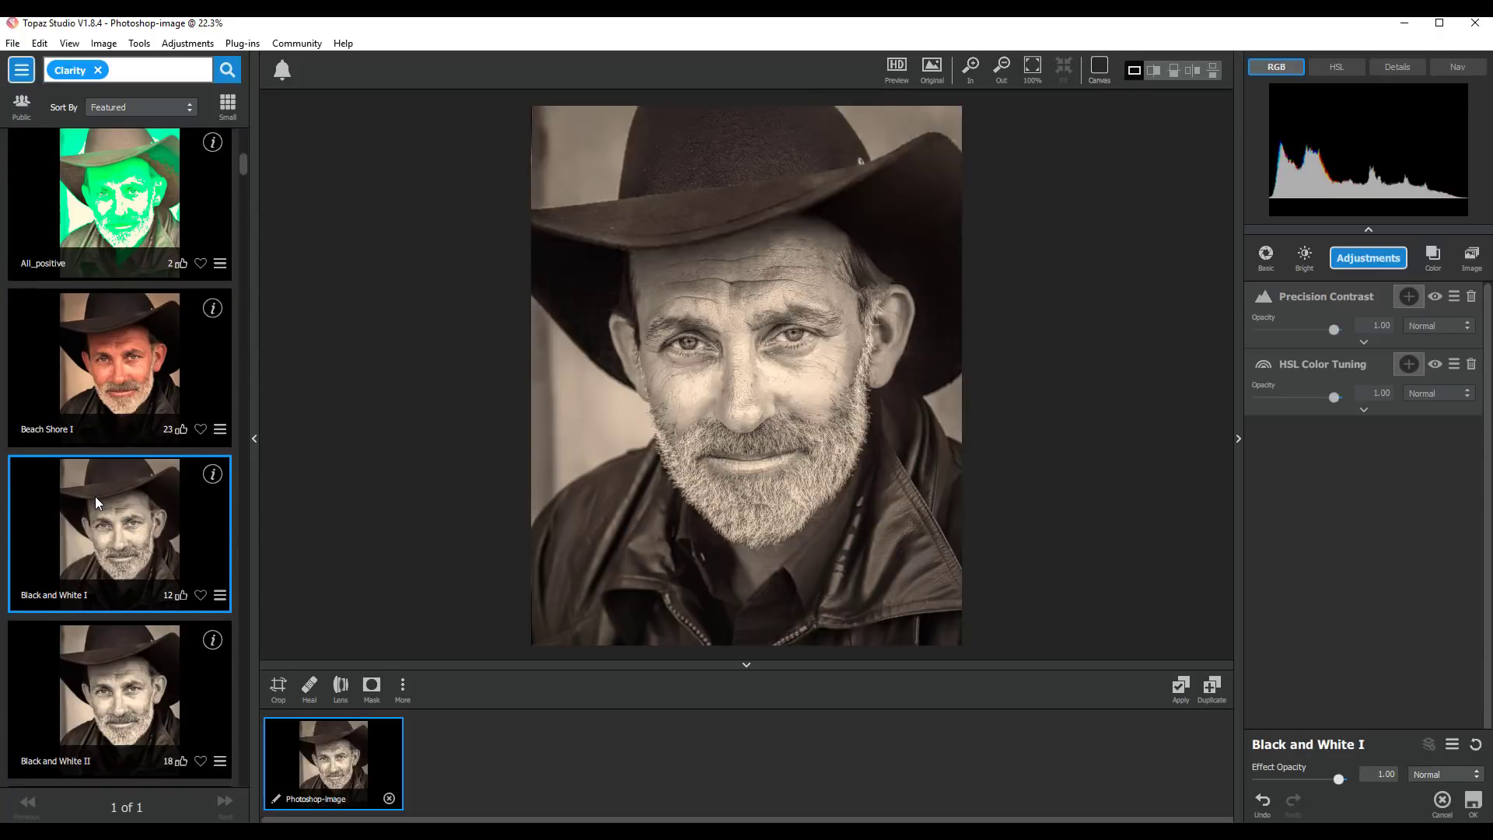
scroll(98, 505, "down", 3)
scroll(102, 517, "down", 1)
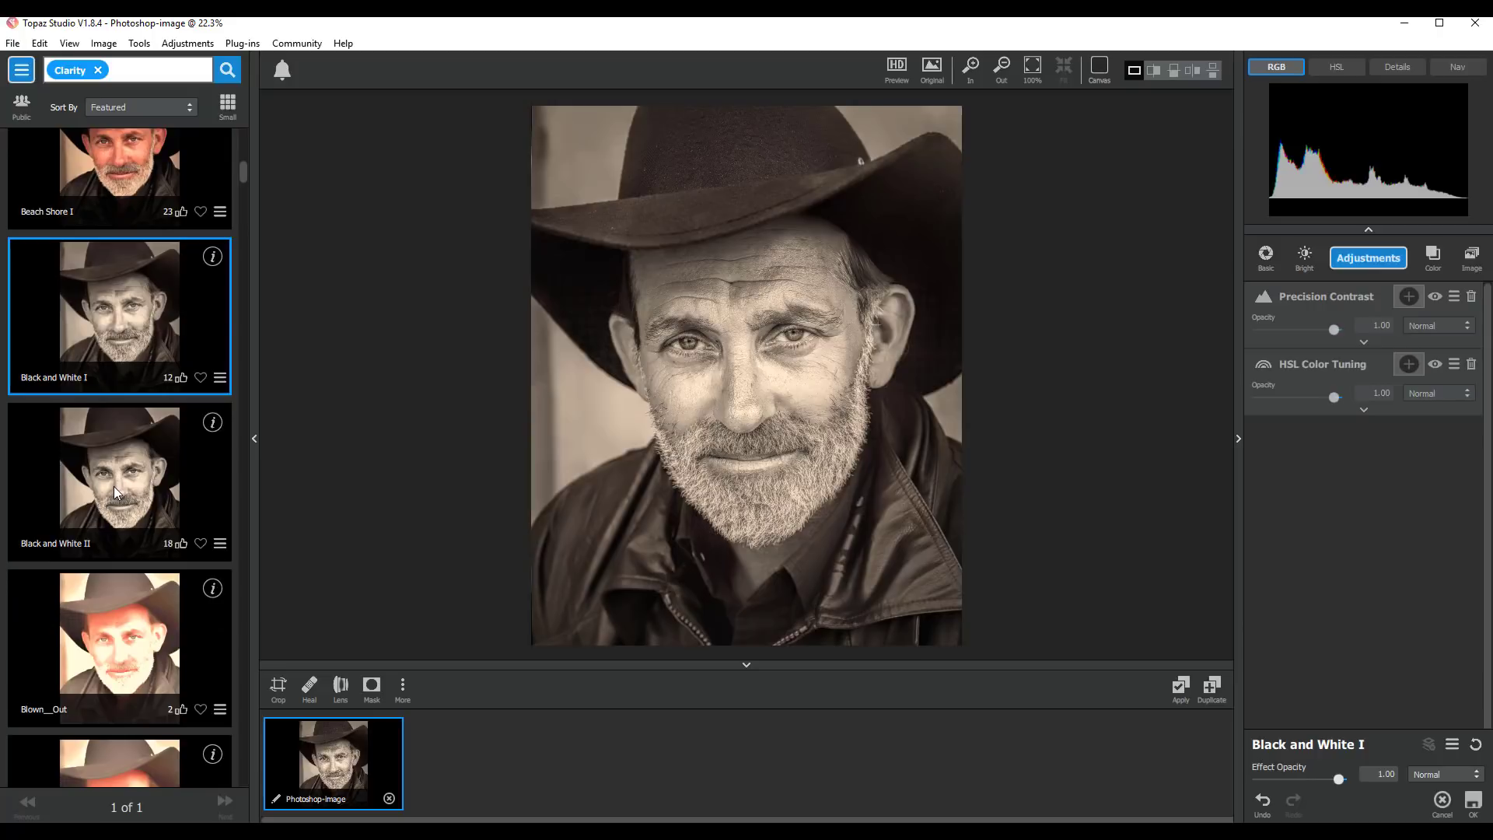
left_click(157, 493)
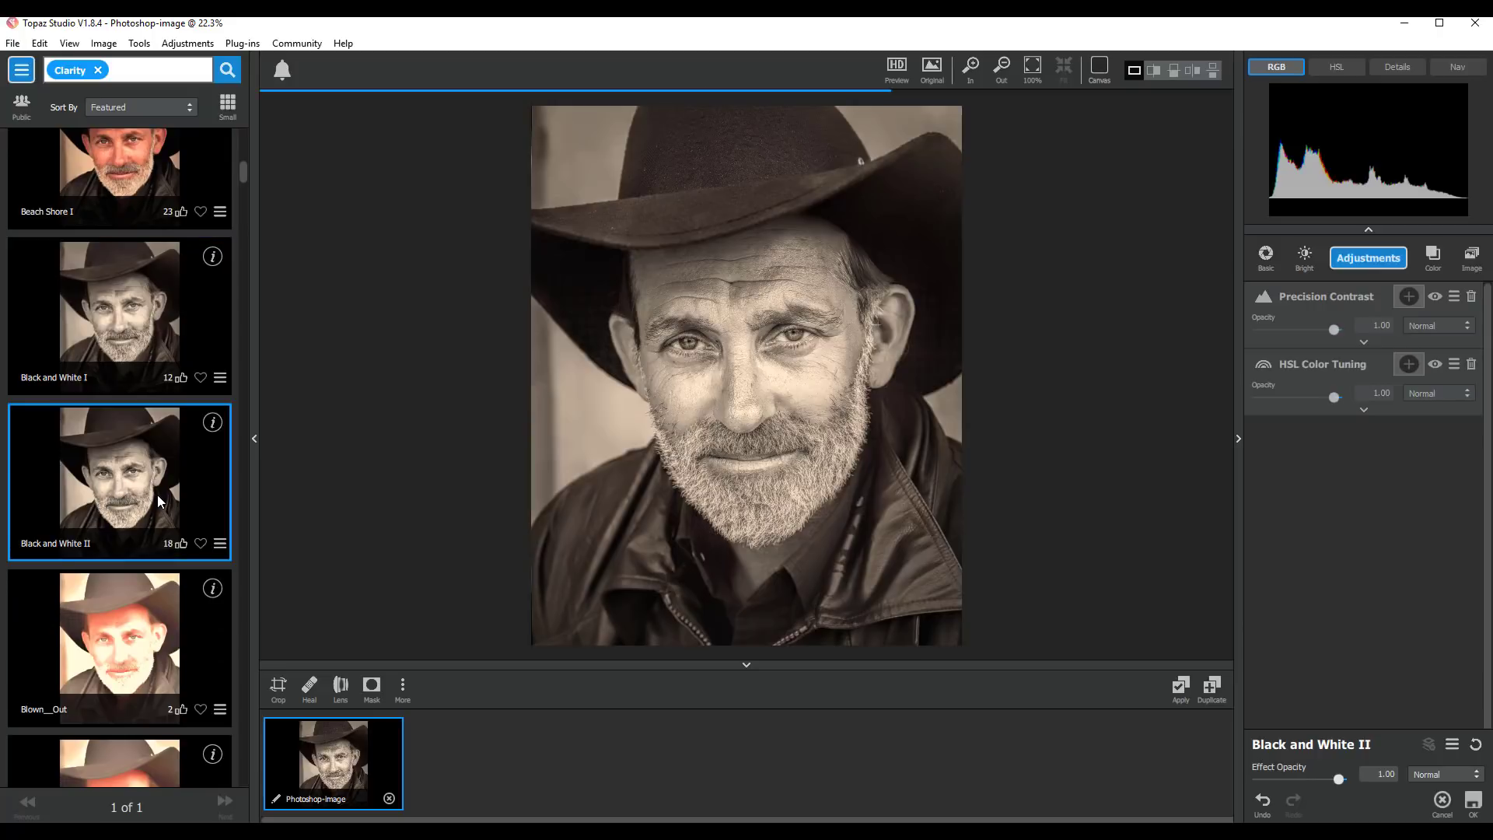
scroll(158, 494, "down", 3)
scroll(156, 502, "down", 2)
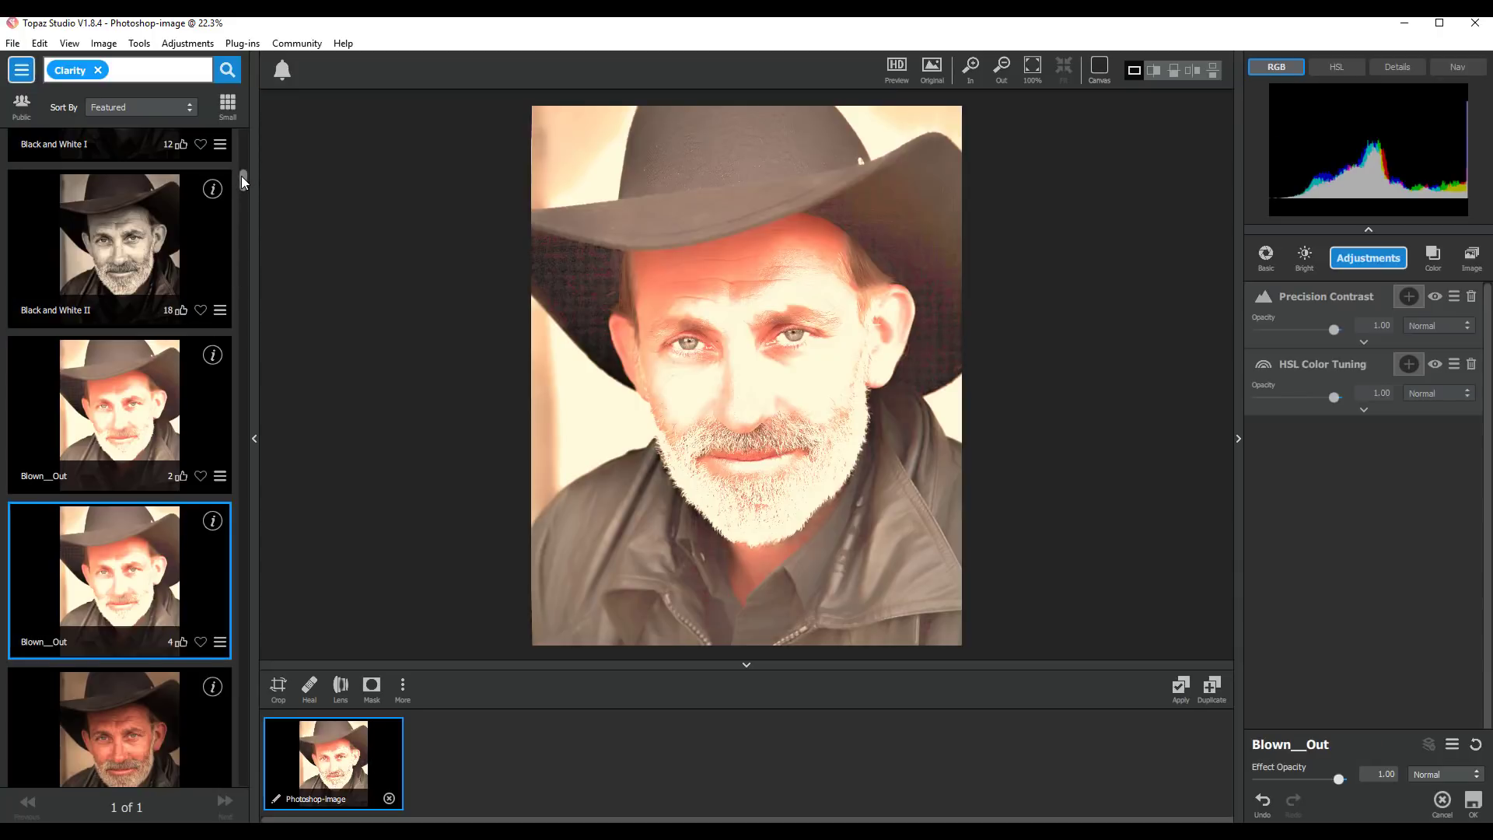
left_click_drag(242, 177, 249, 318)
left_click(71, 403)
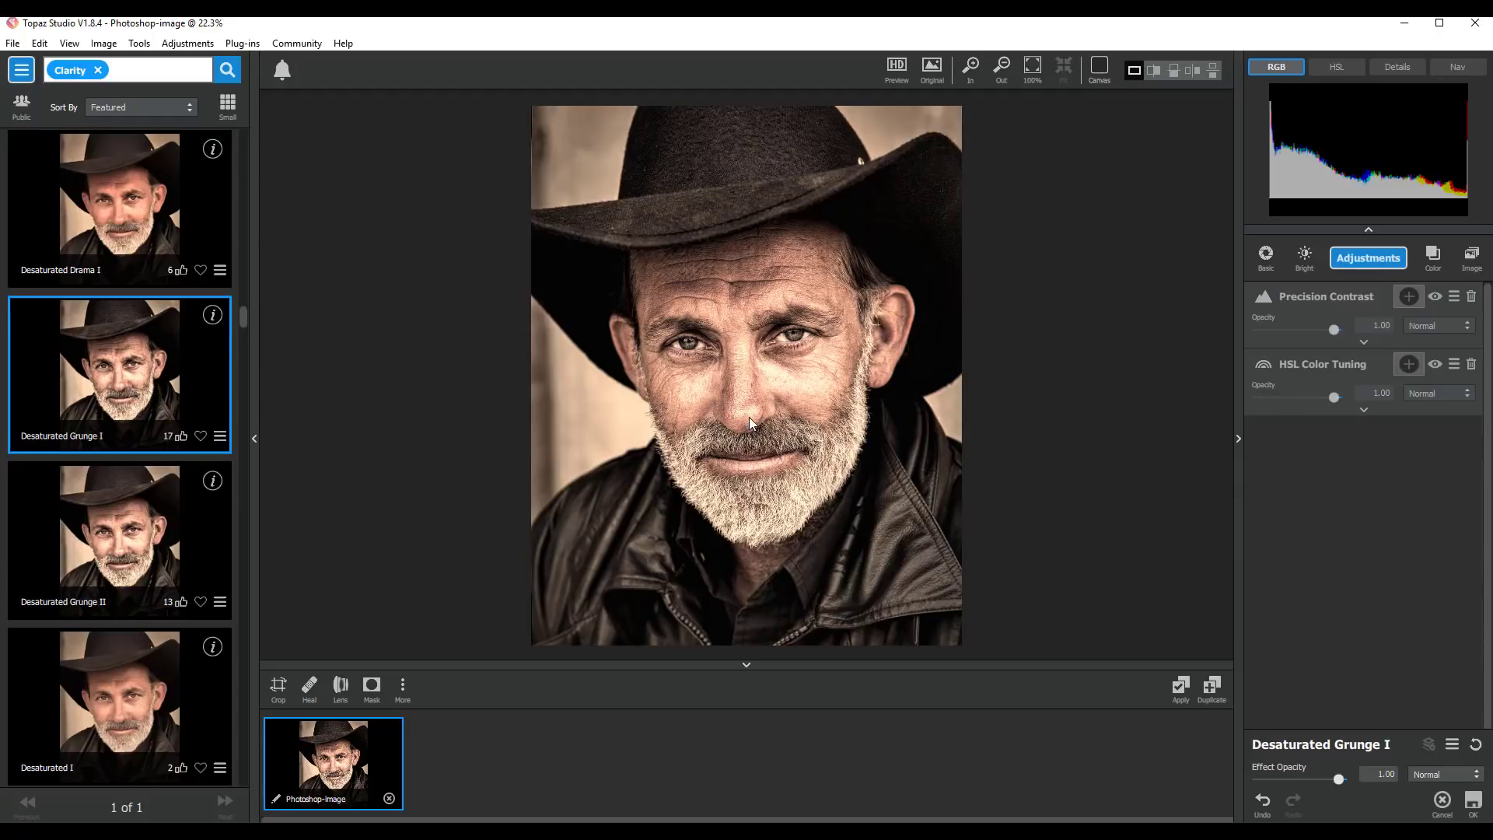
Accept the grunge effect back into Affinity Photo, then undo it with Ctrl+Z to restore the original colours
left_click(1475, 805)
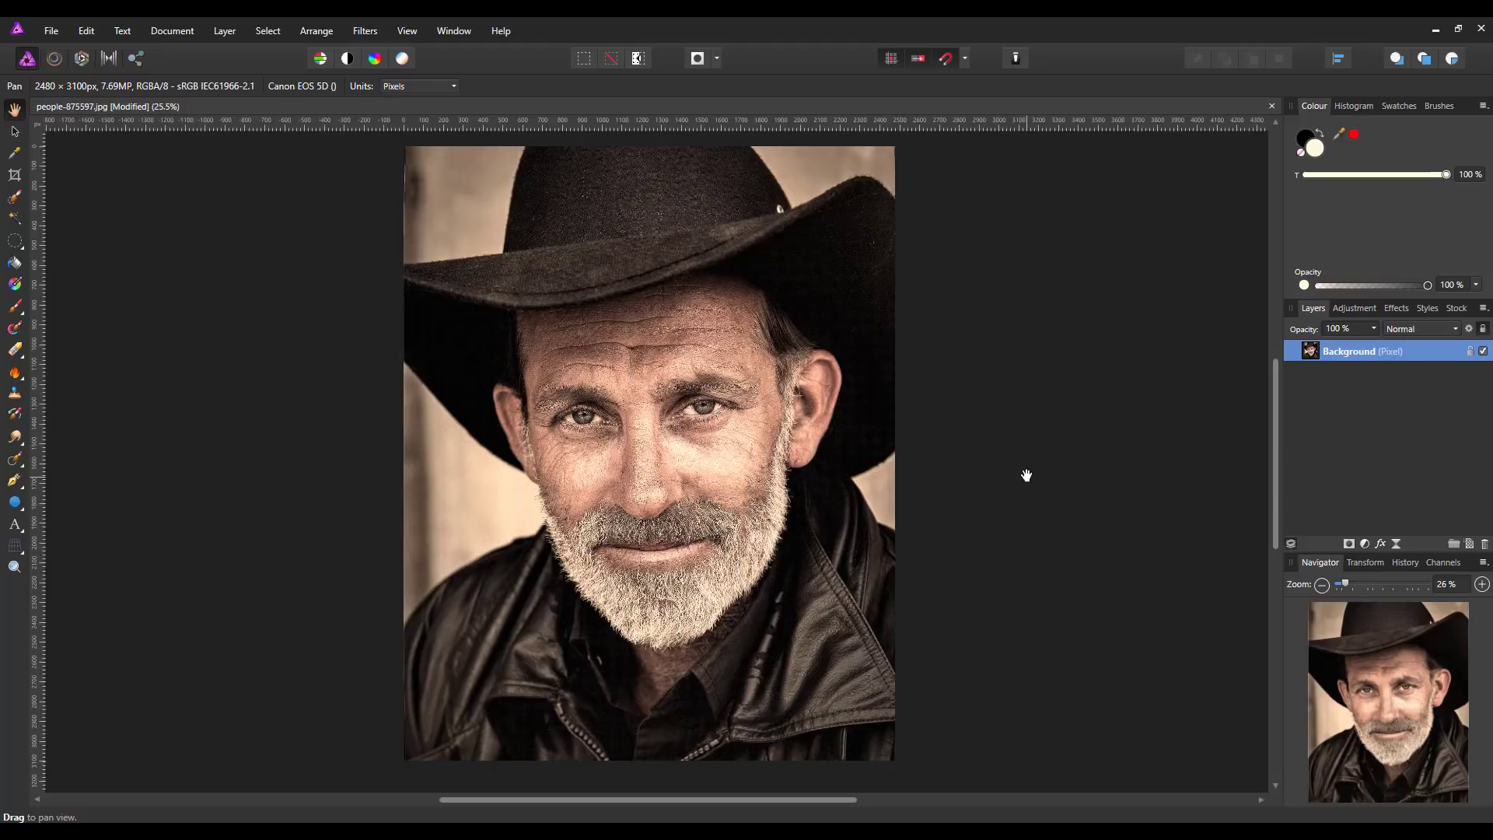
key("ctrl+z")
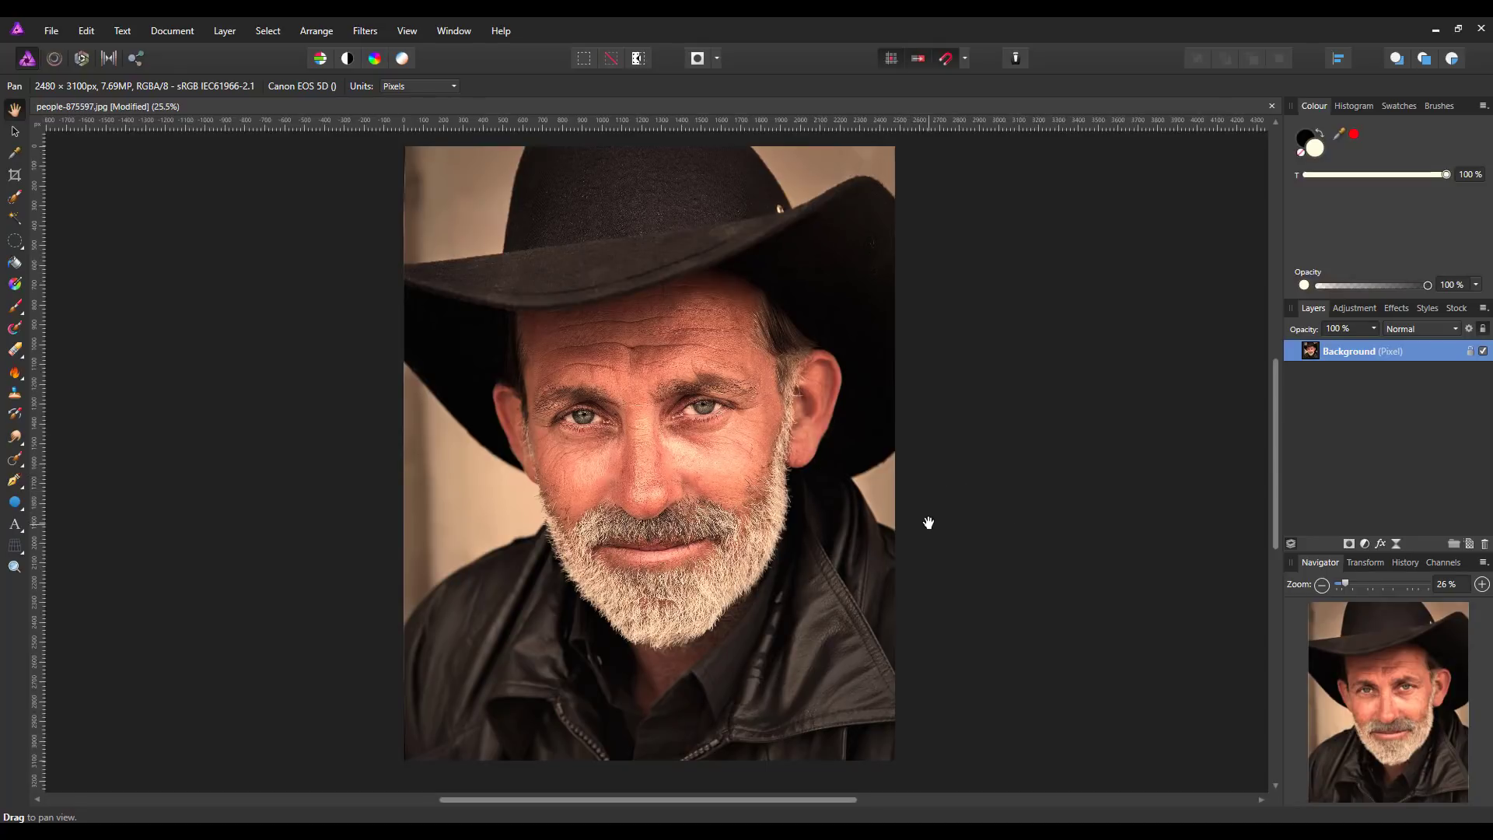
Send the portrait to Topaz Studio again from the Filters > Plugins menu
left_click(358, 29)
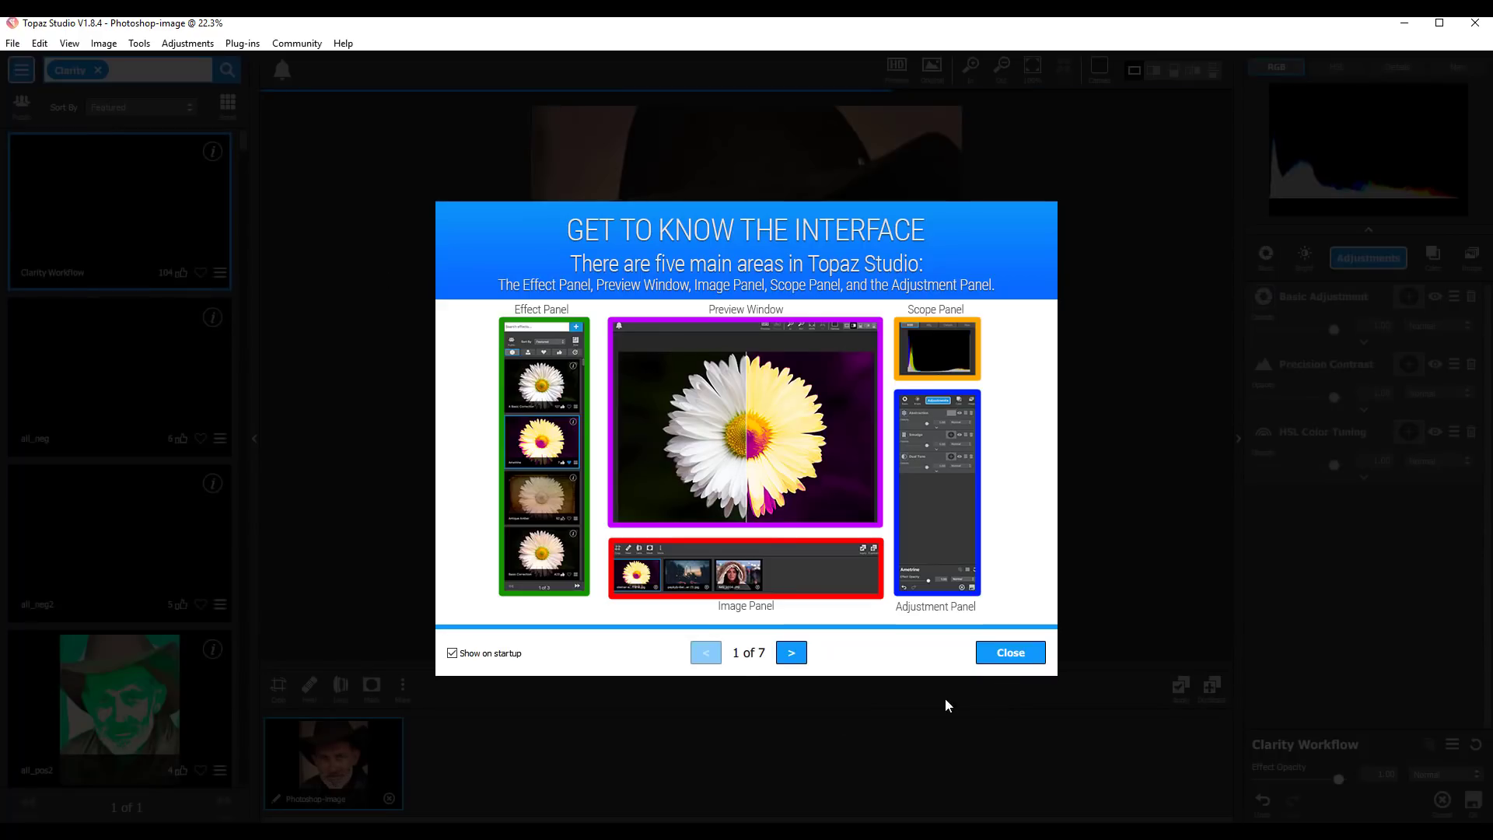
Close the 'Get to know the interface' tour to reveal the editing workspace
left_click(1010, 653)
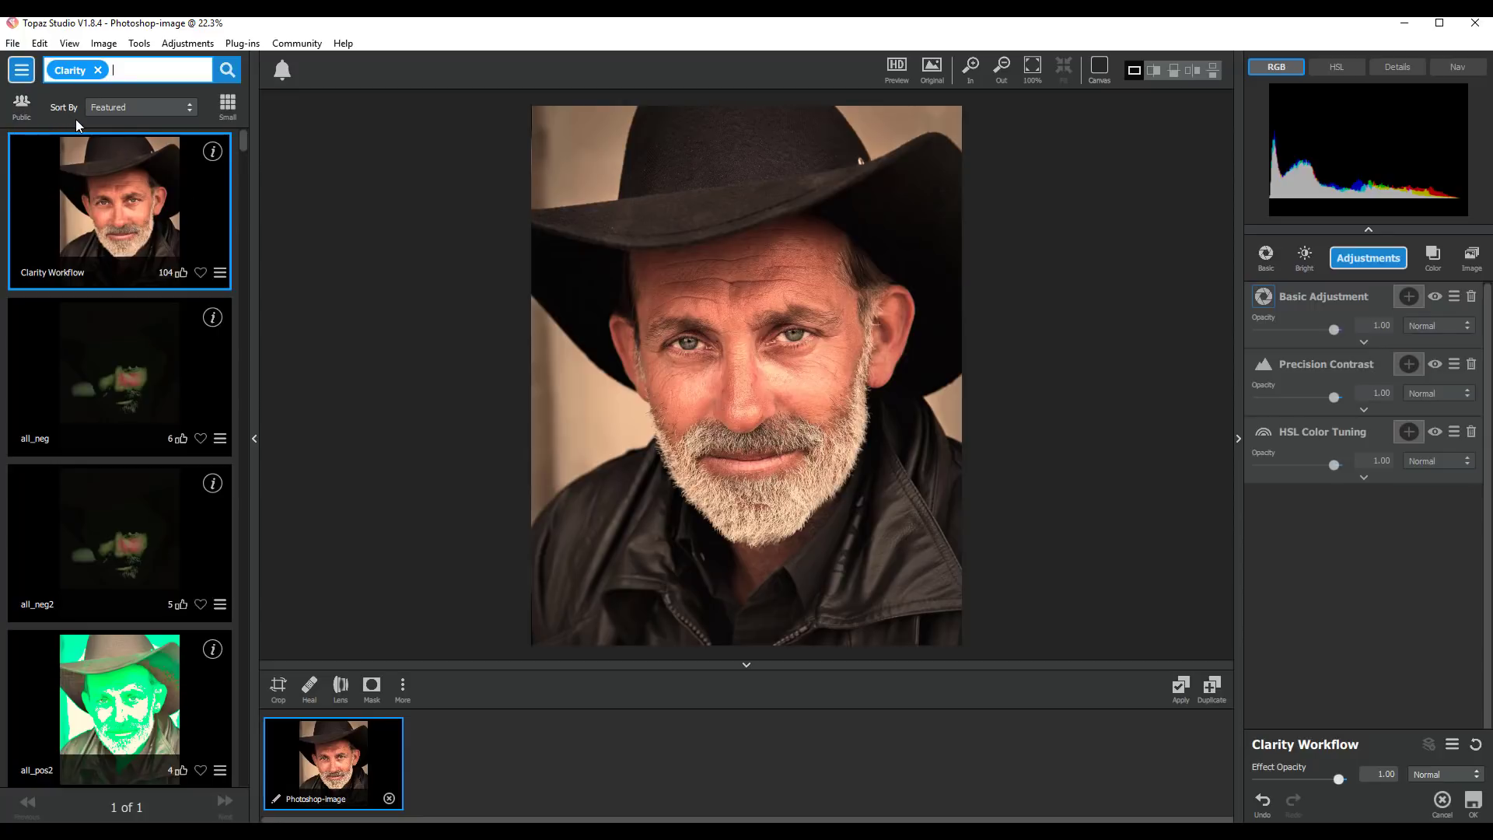
left_click(189, 109)
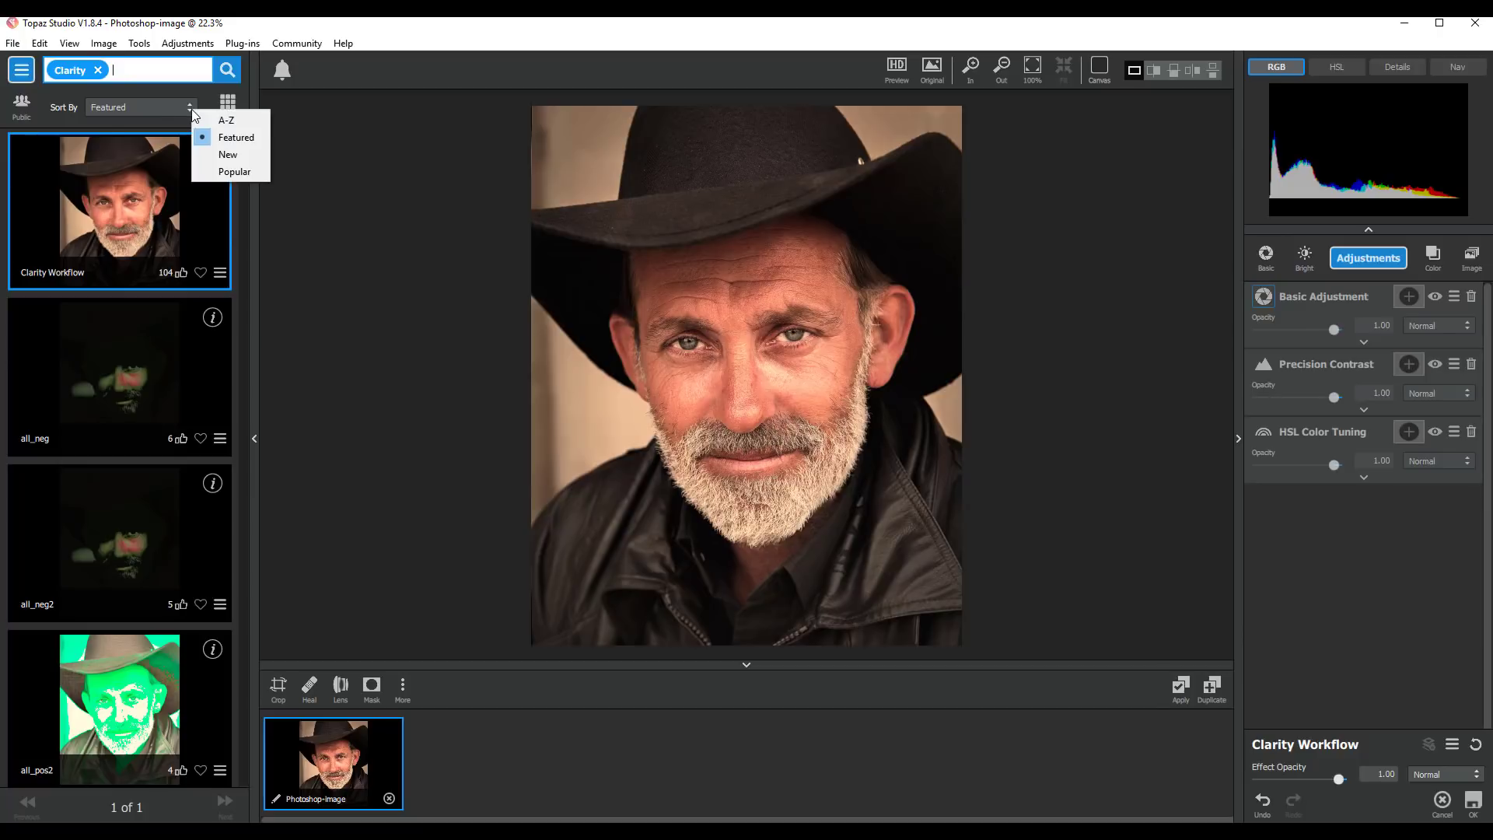
left_click(63, 111)
left_click(21, 70)
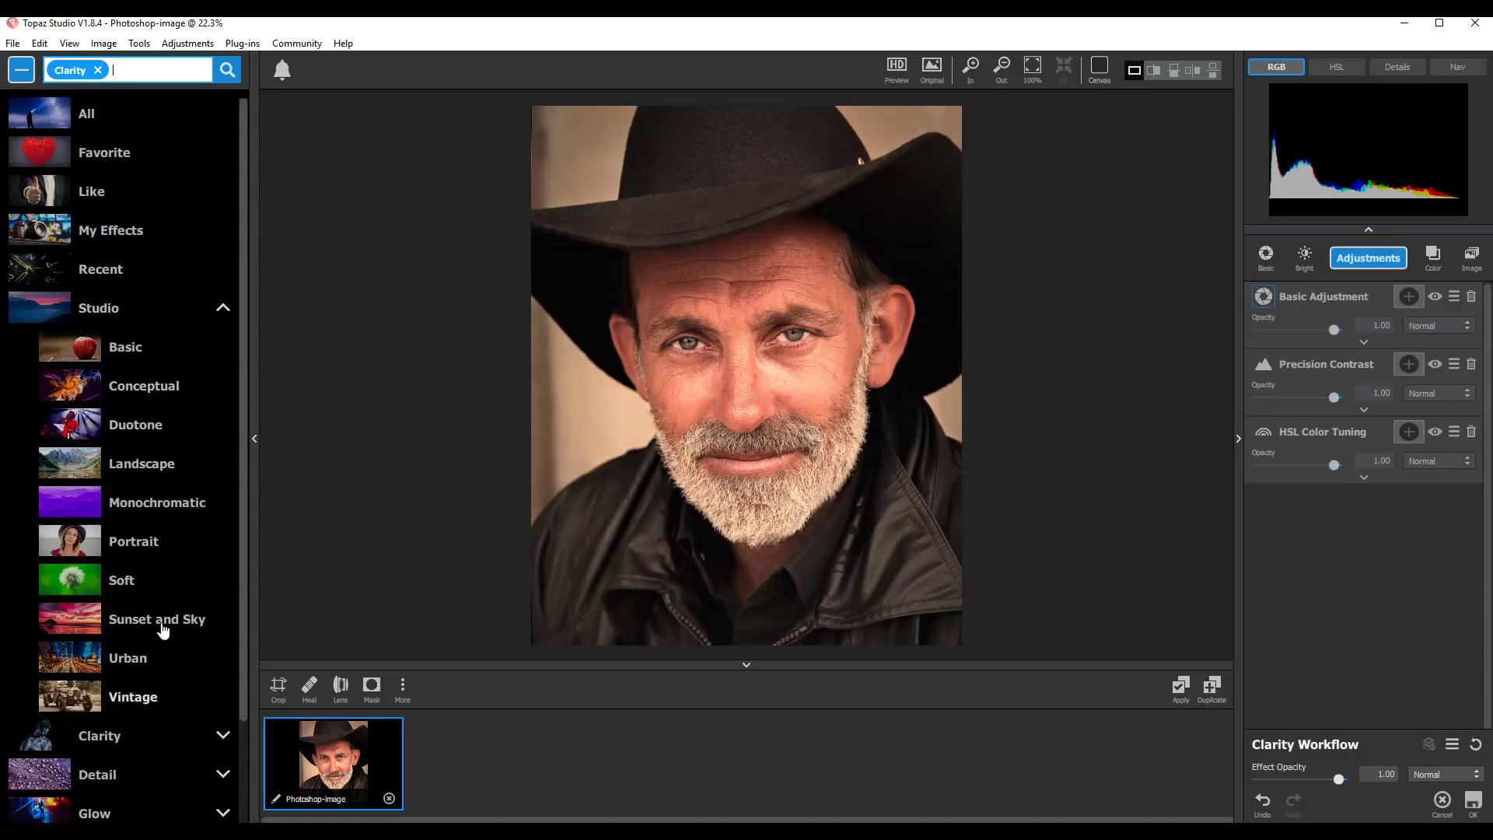
left_click_drag(244, 299, 247, 456)
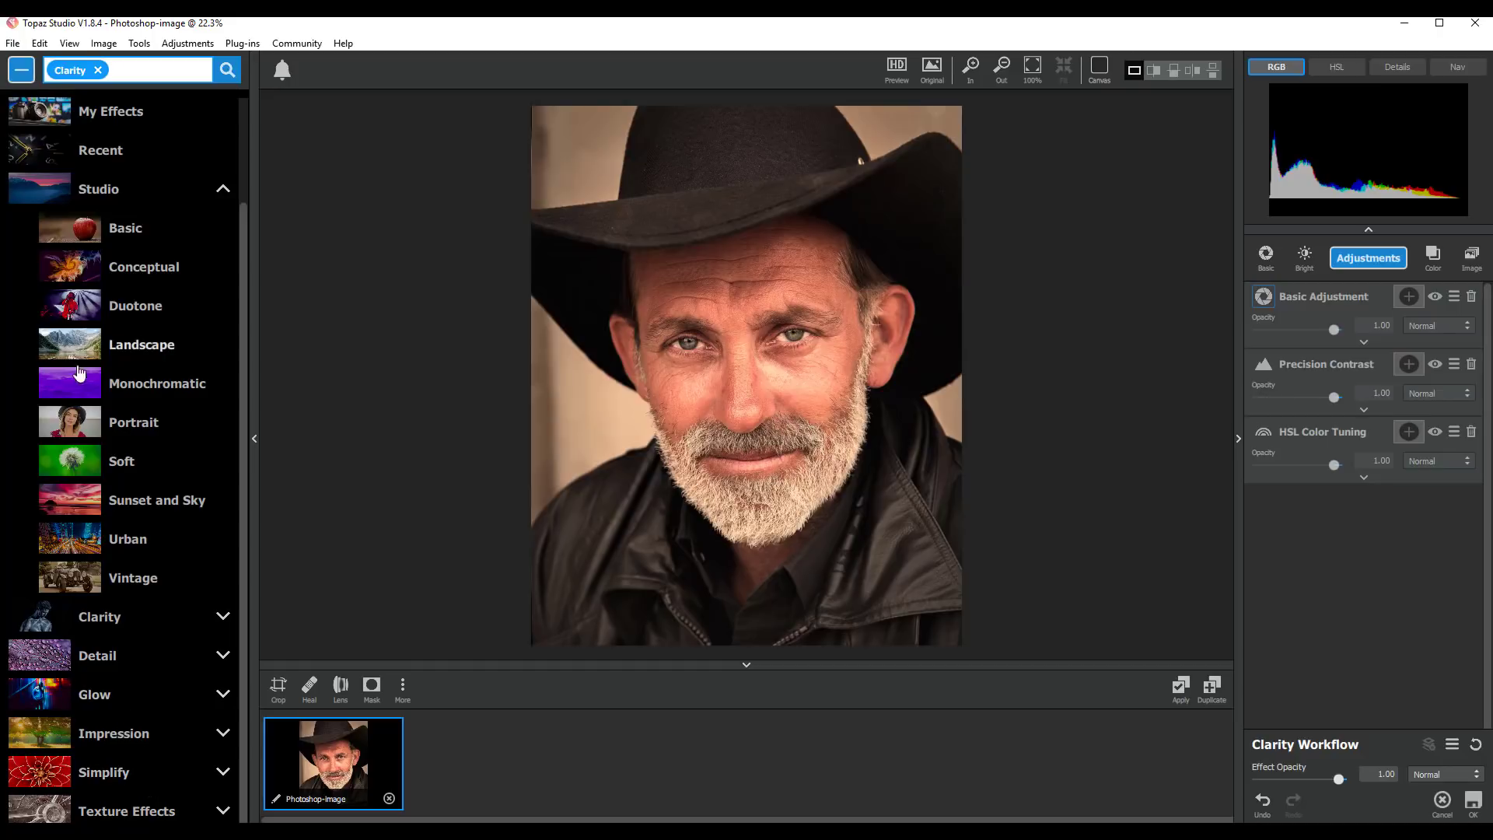
left_click(40, 624)
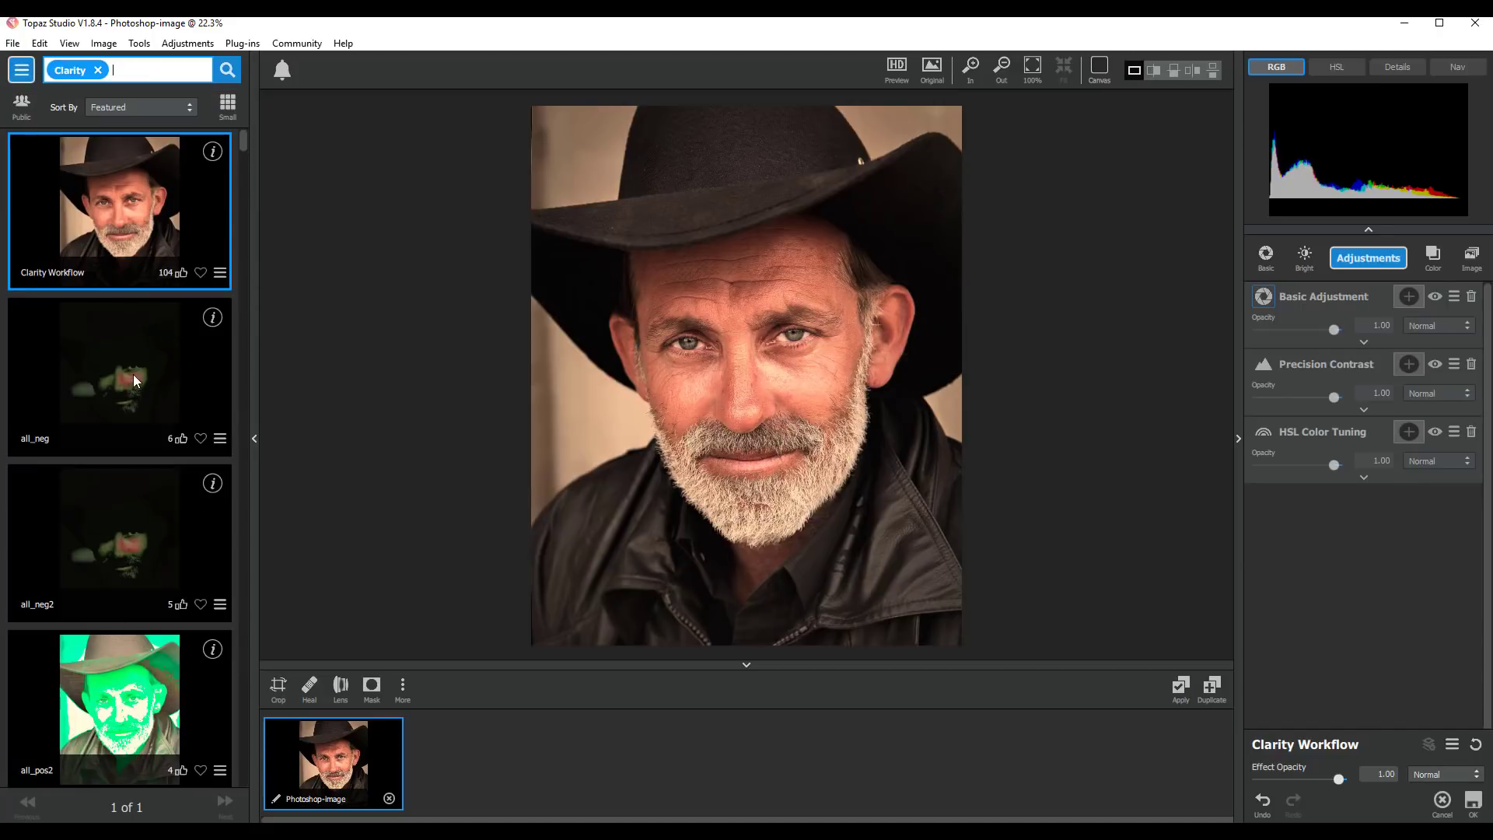
Choose the Glow category and apply the Air Brush II preset to the portrait
left_click(21, 71)
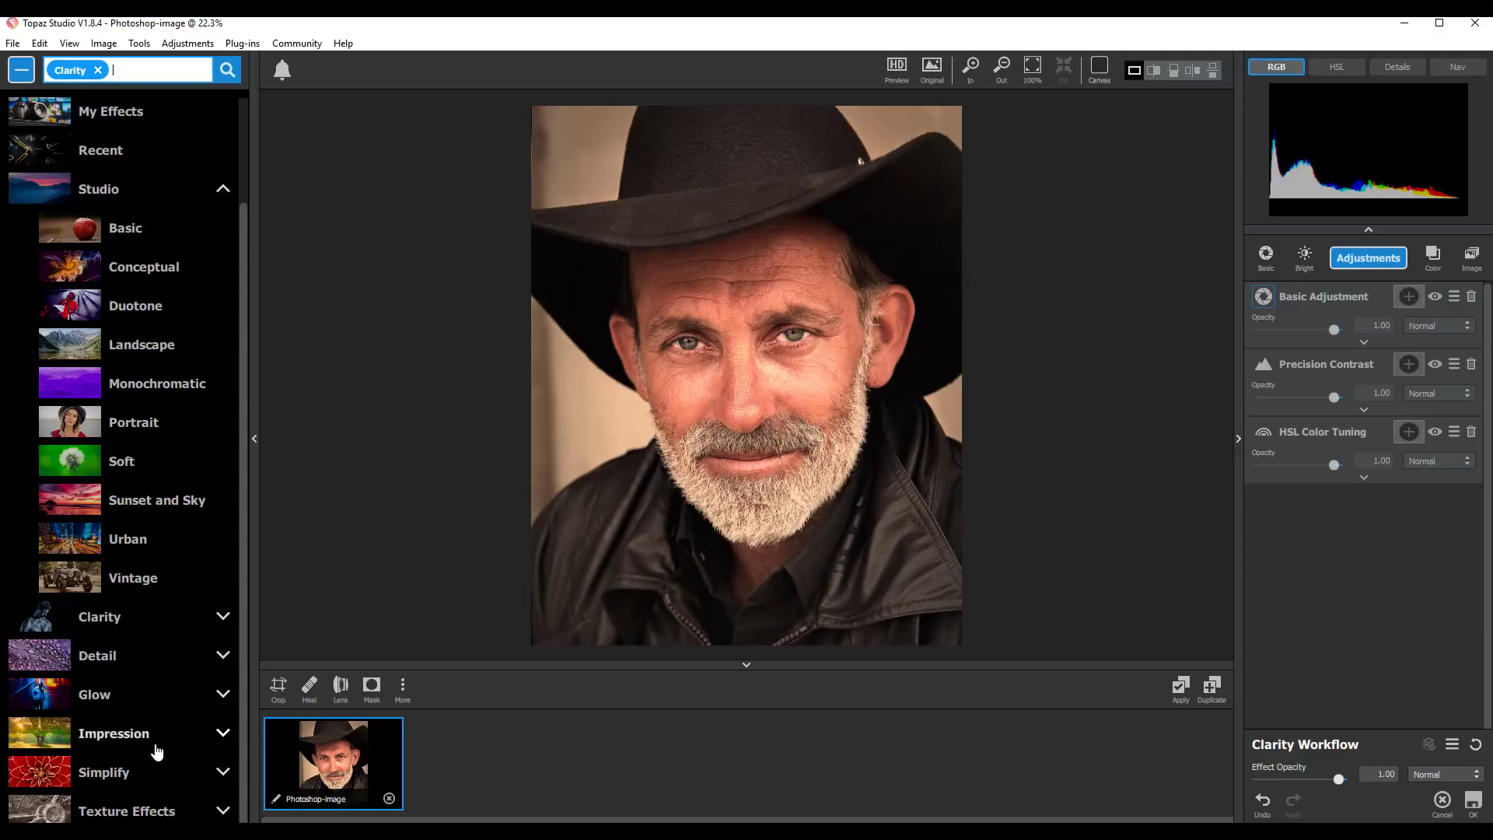
left_click(102, 699)
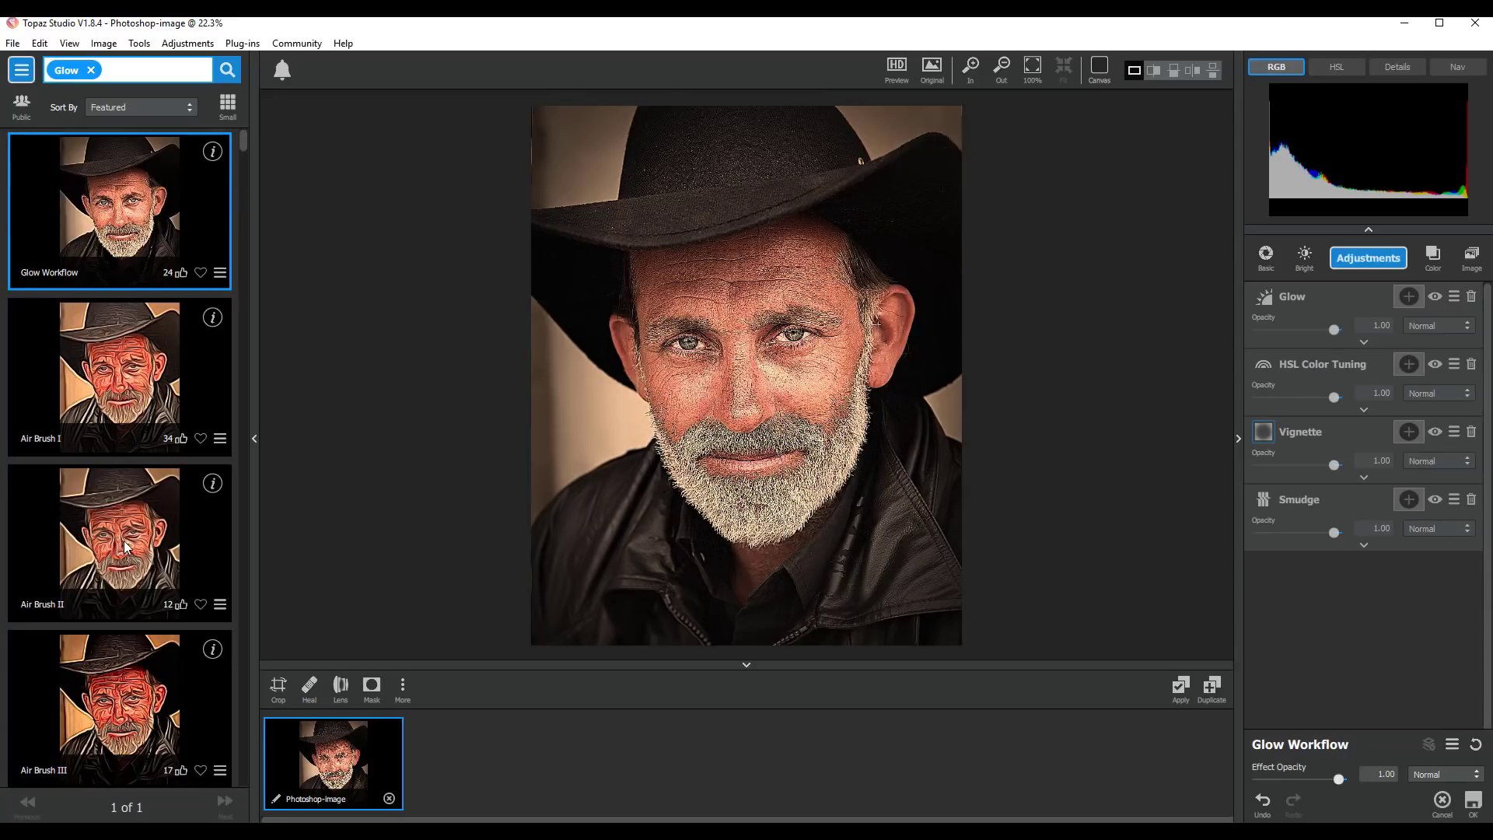
left_click(176, 537)
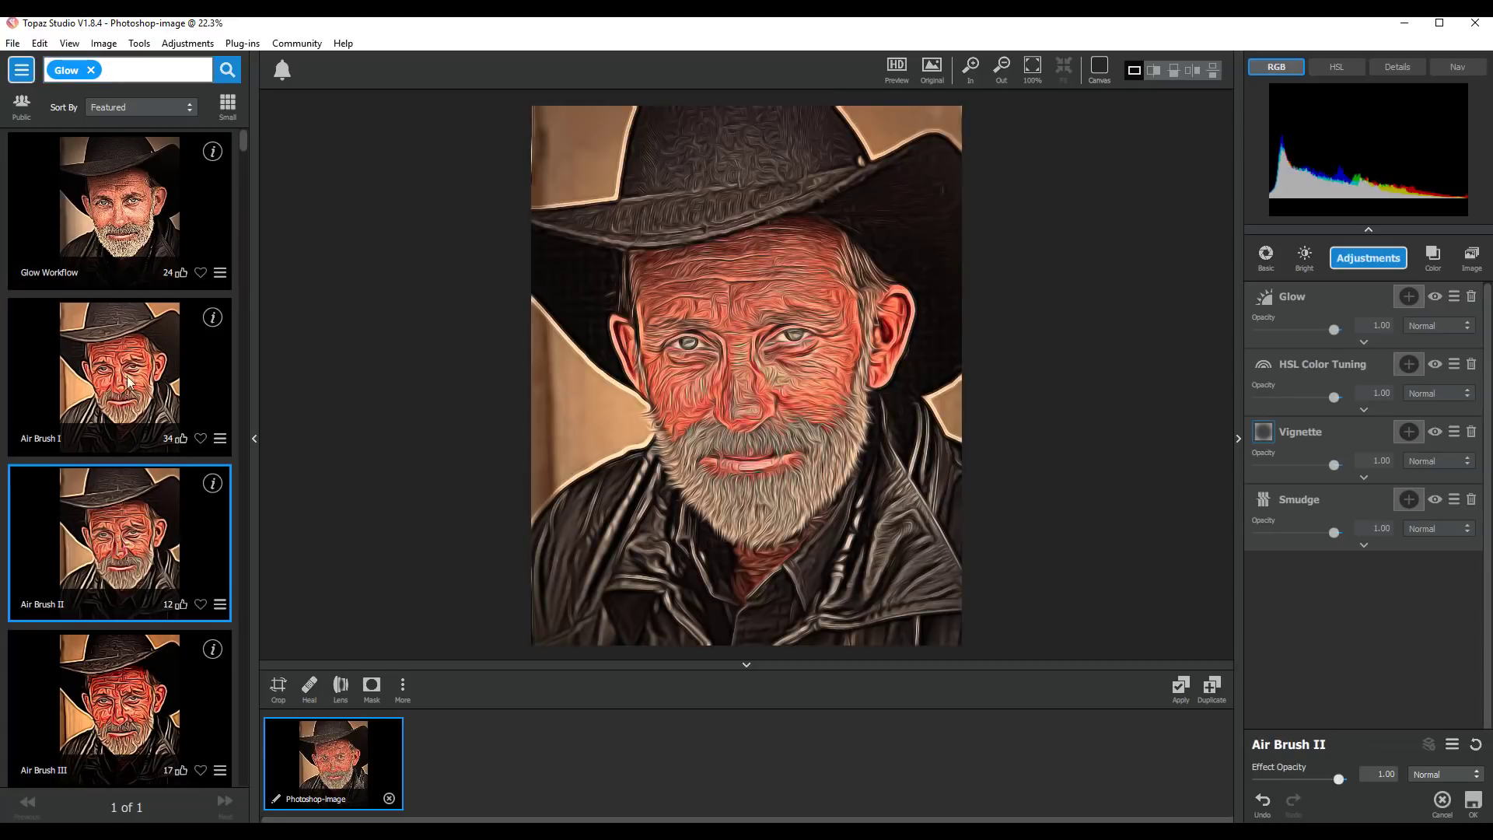
left_click(22, 71)
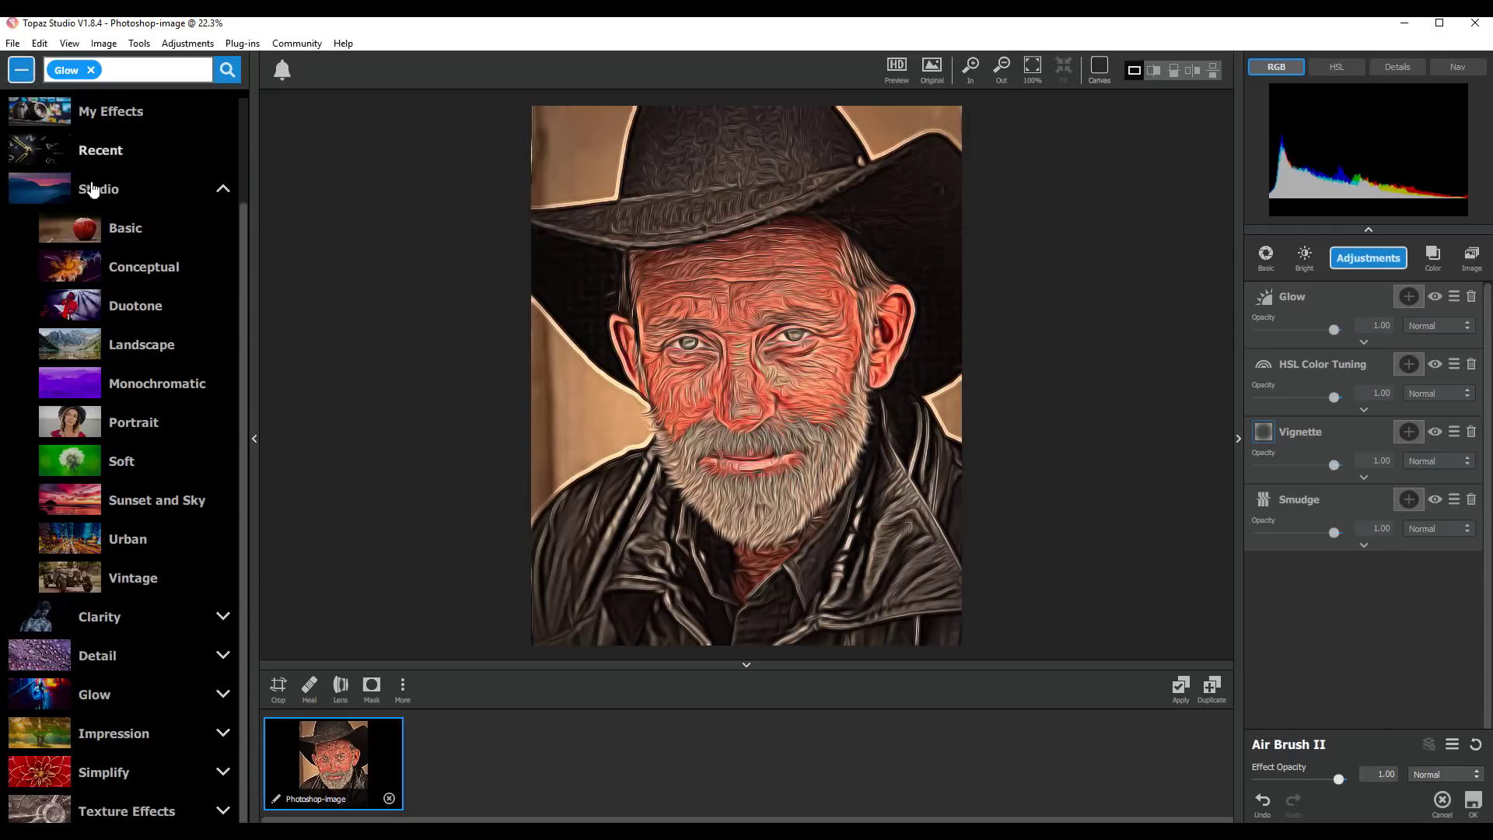
Apply the 80s Haze preset from Texture Effects, then return to the category list
left_click(132, 812)
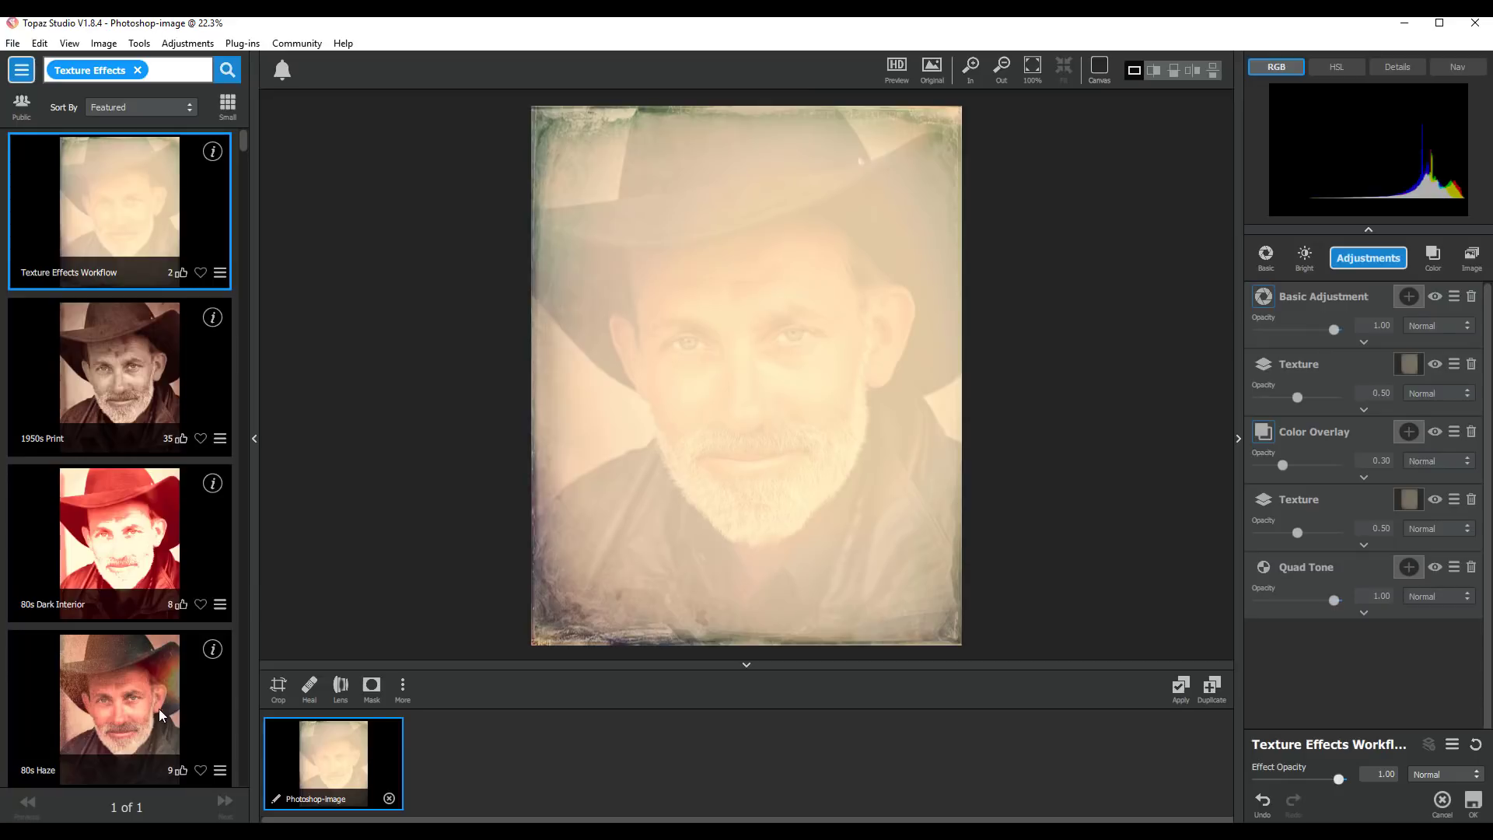
left_click(153, 714)
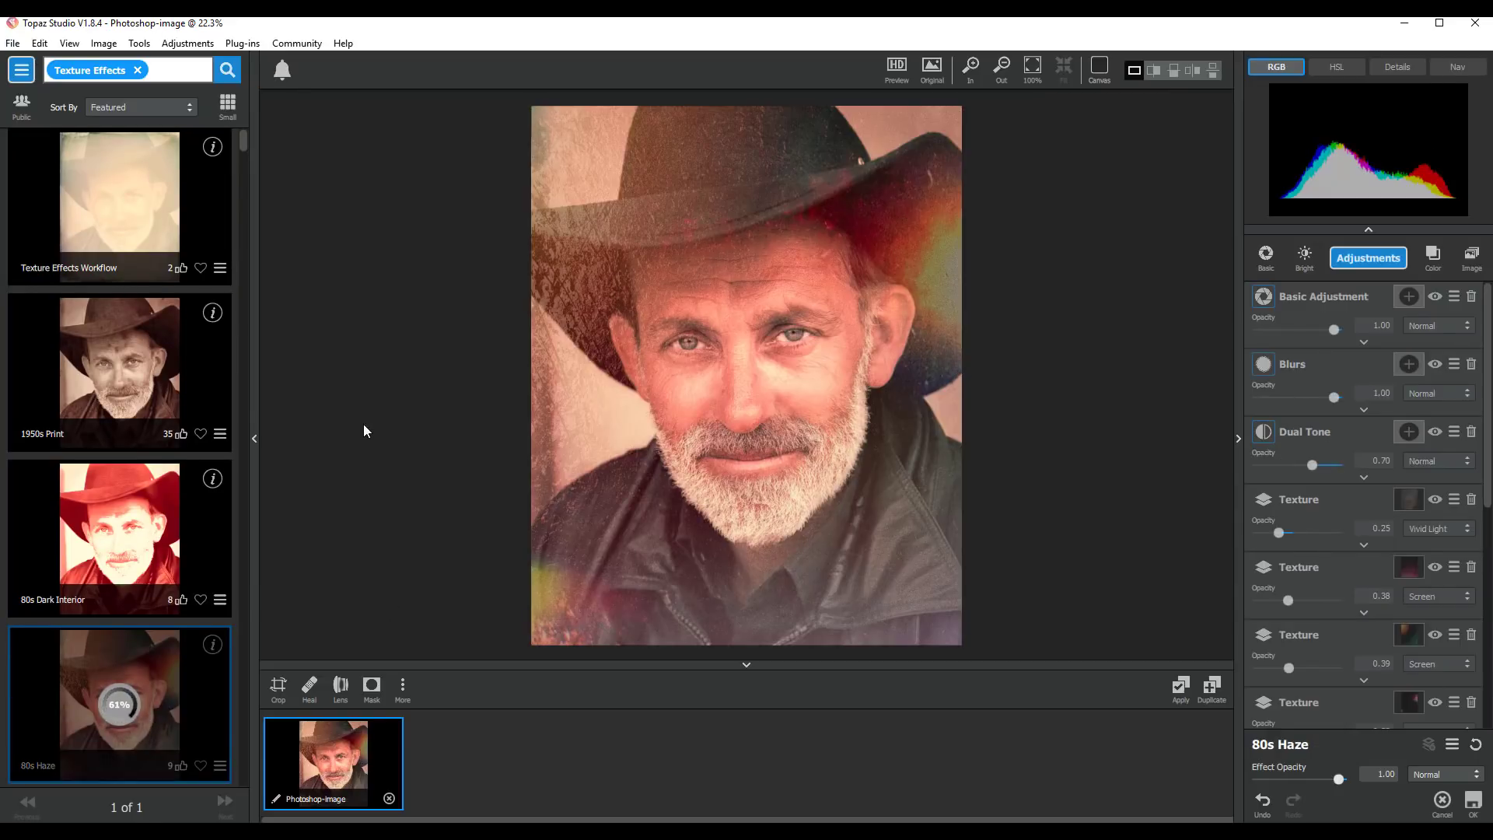
left_click(22, 70)
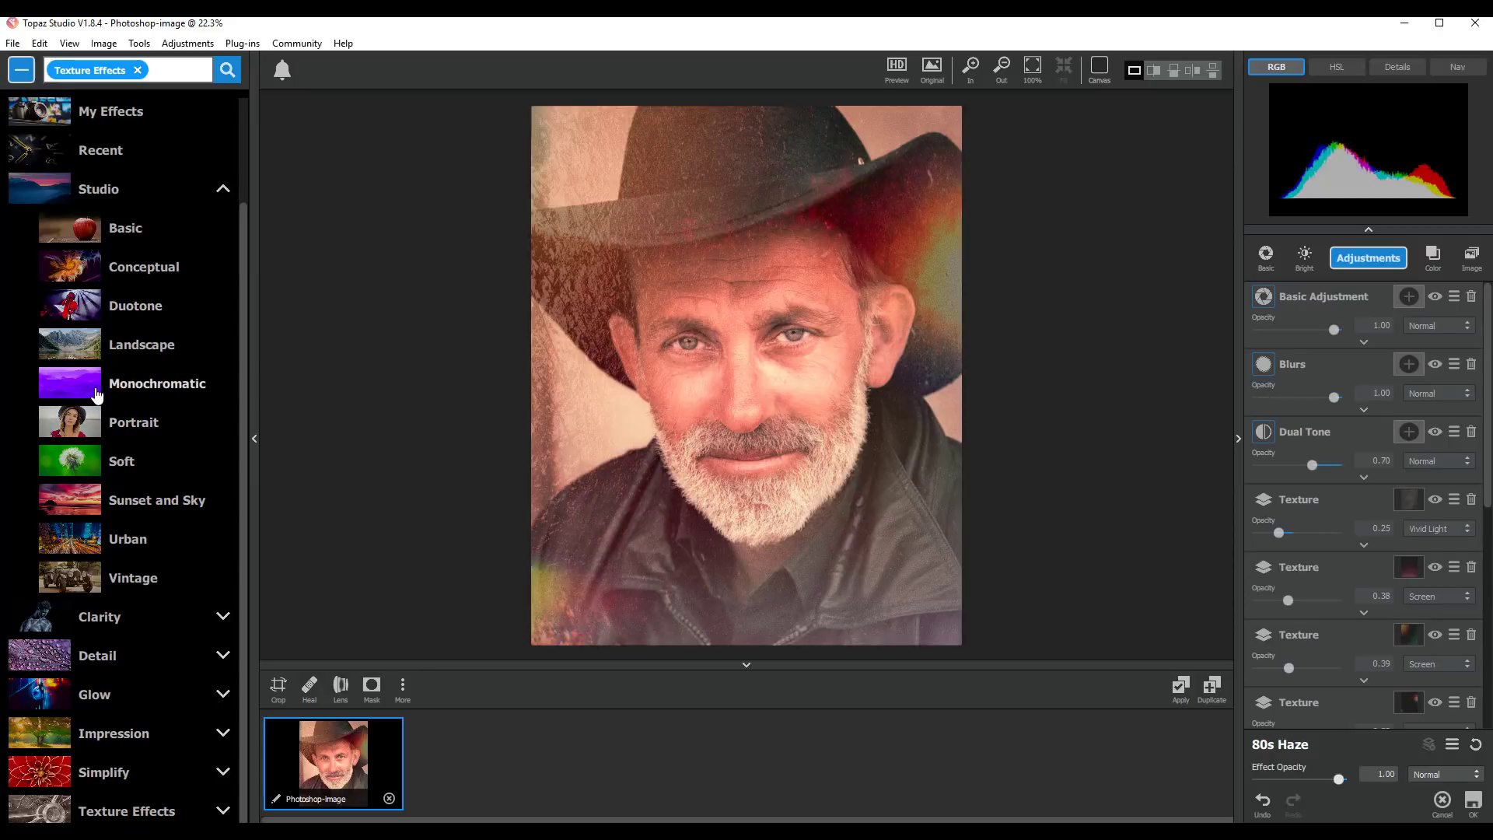
Apply Cyanotype with Border from the Monochromatic effects, giving a cool monochrome in a ragged teal frame
left_click(96, 393)
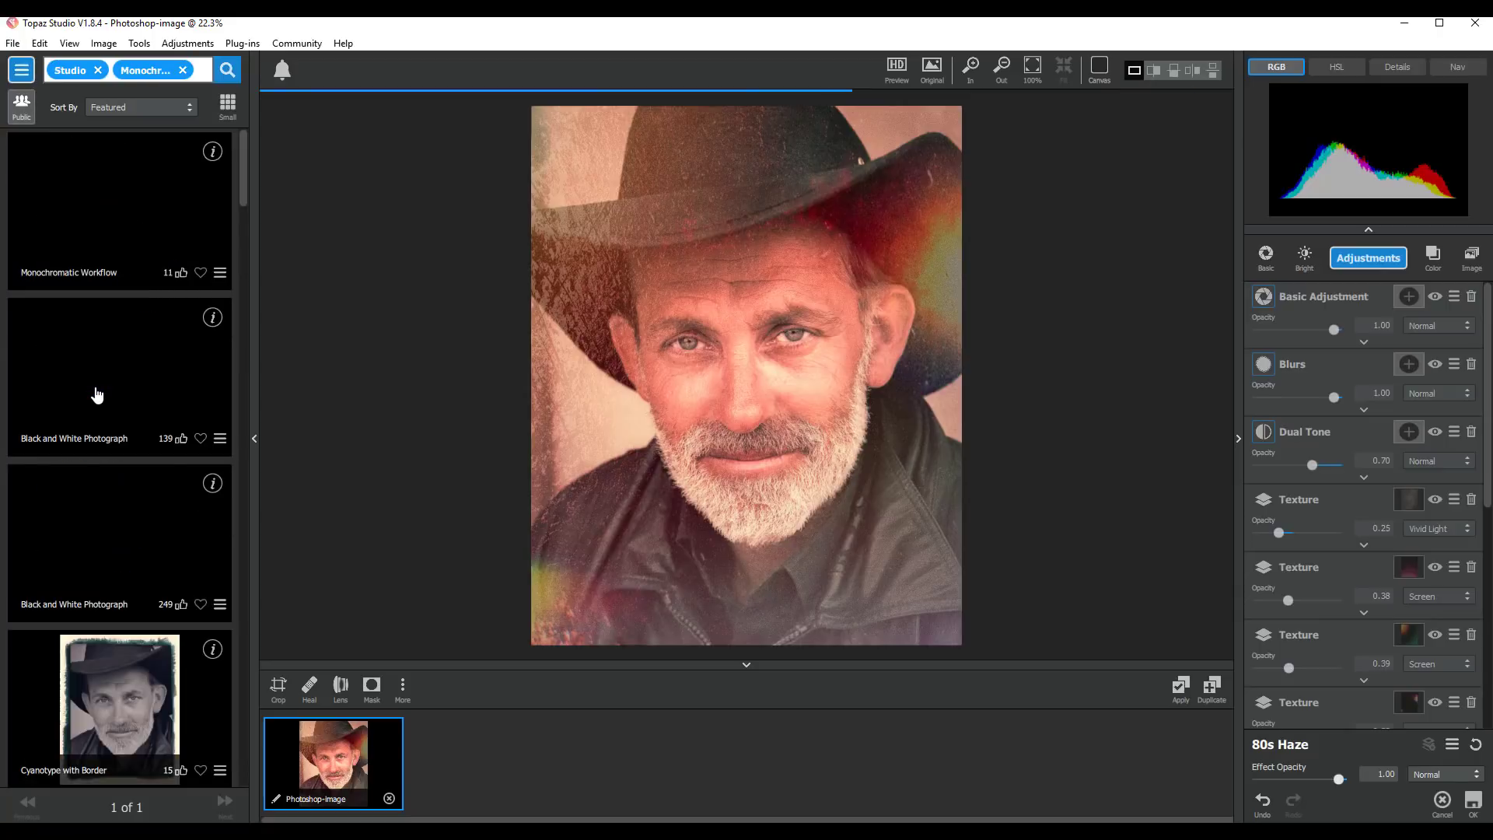
scroll(208, 502, "down", 2)
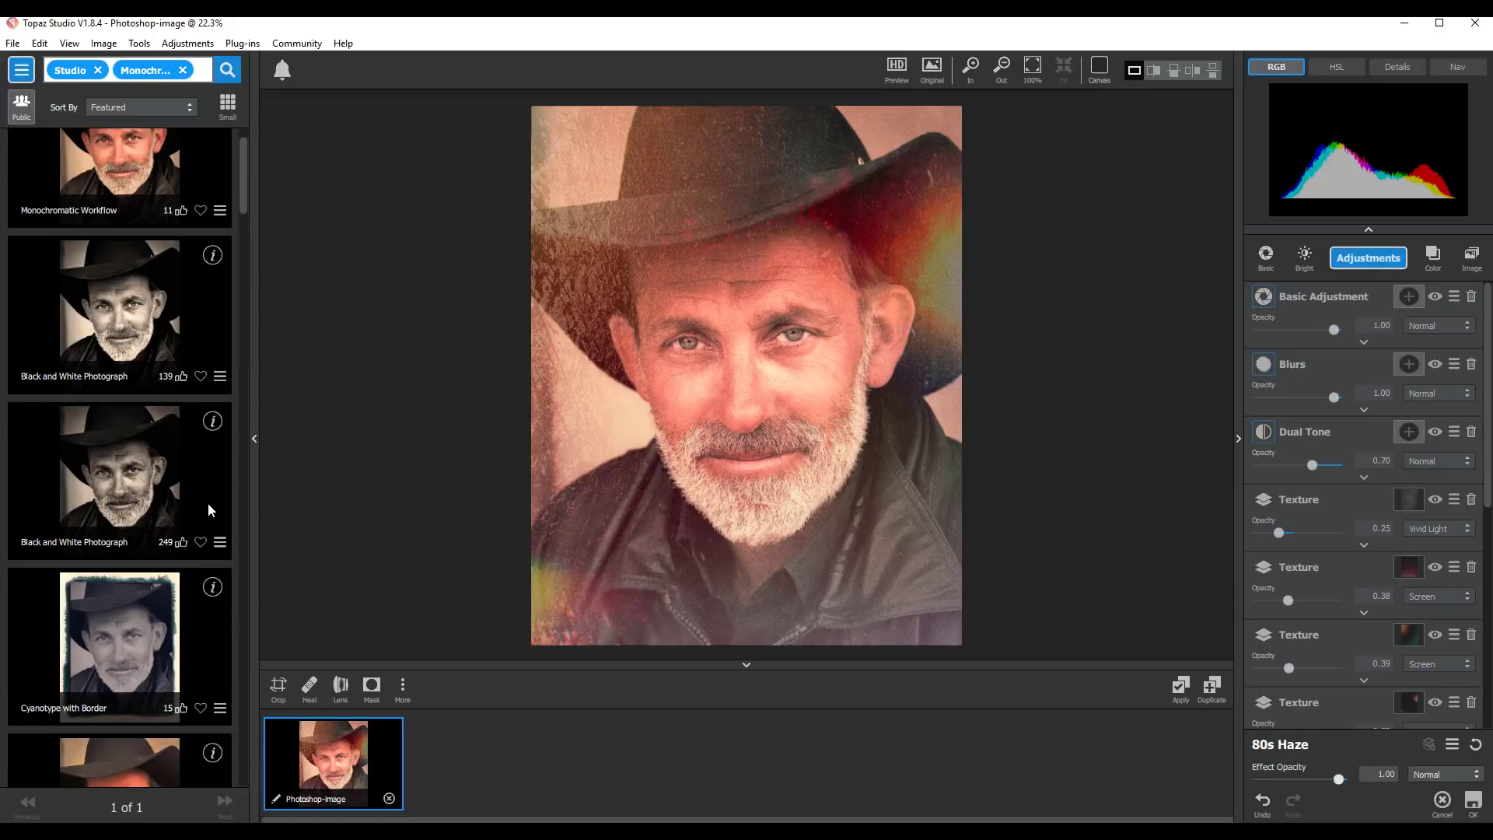
left_click(116, 577)
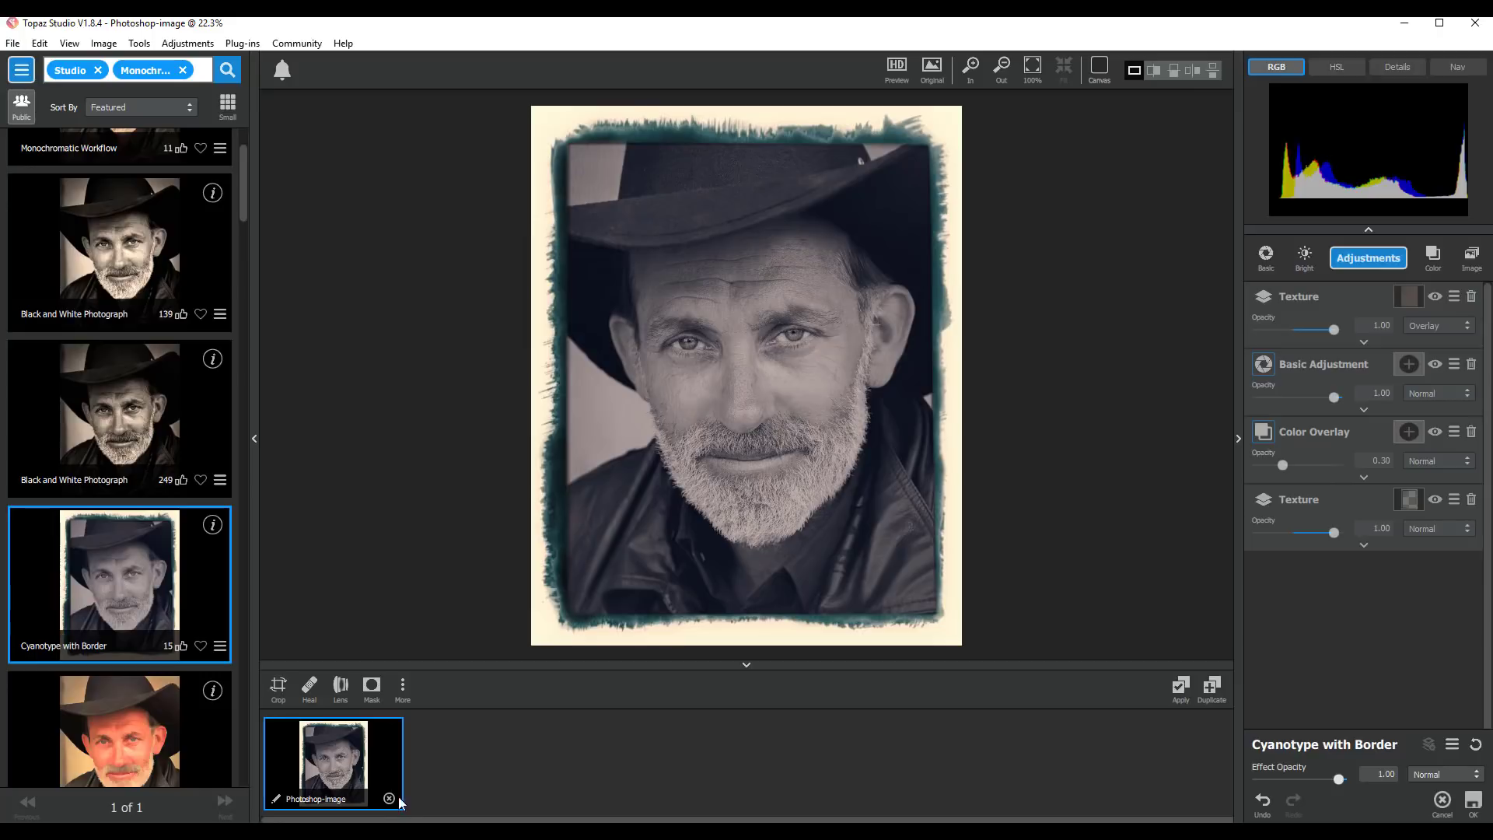
left_click(21, 71)
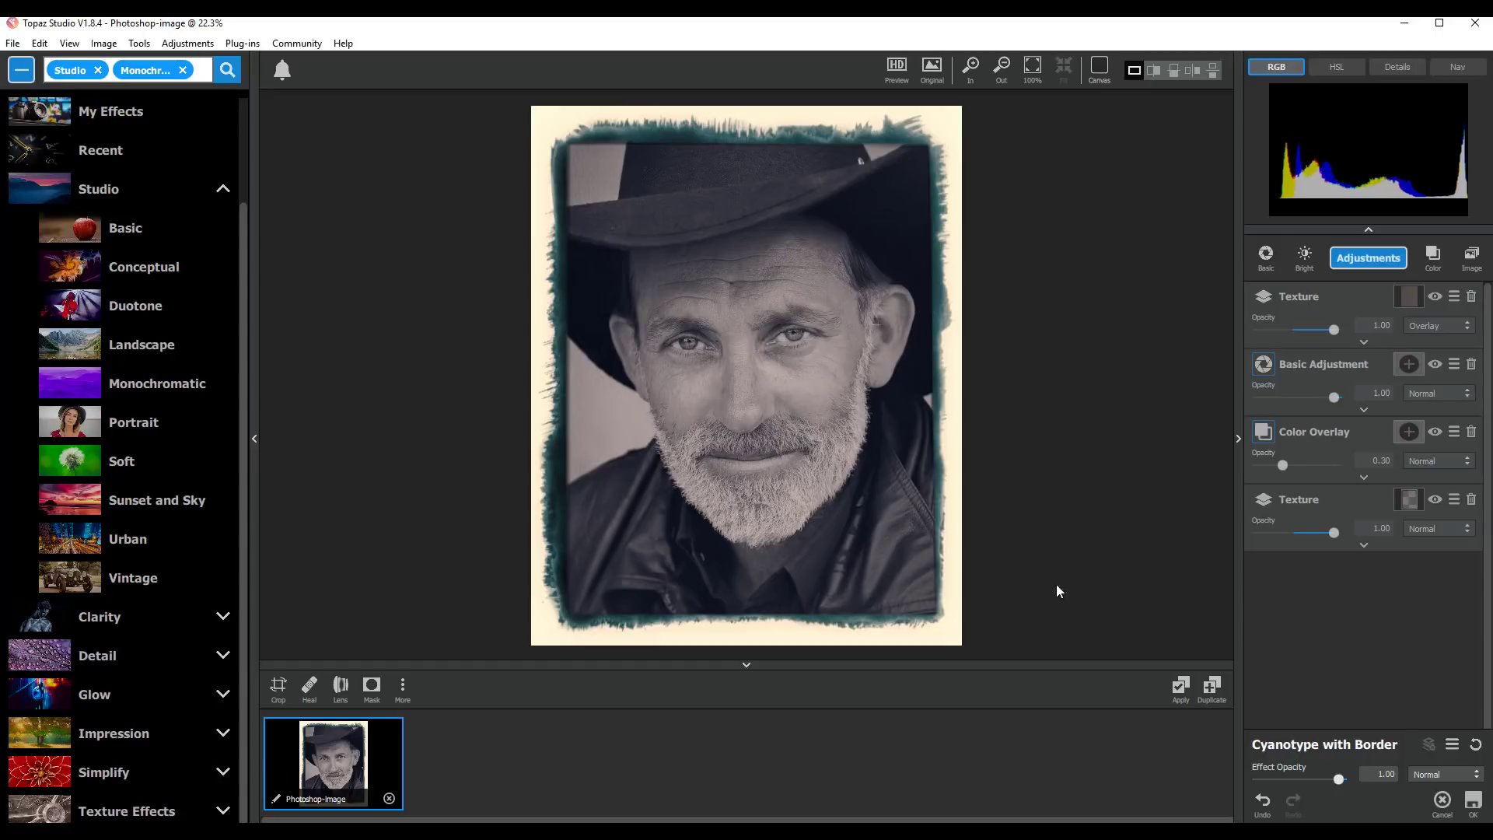
Accept the Topaz Studio effect with OK, sending the cyanotype-bordered portrait back to Affinity Photo
left_click(1475, 805)
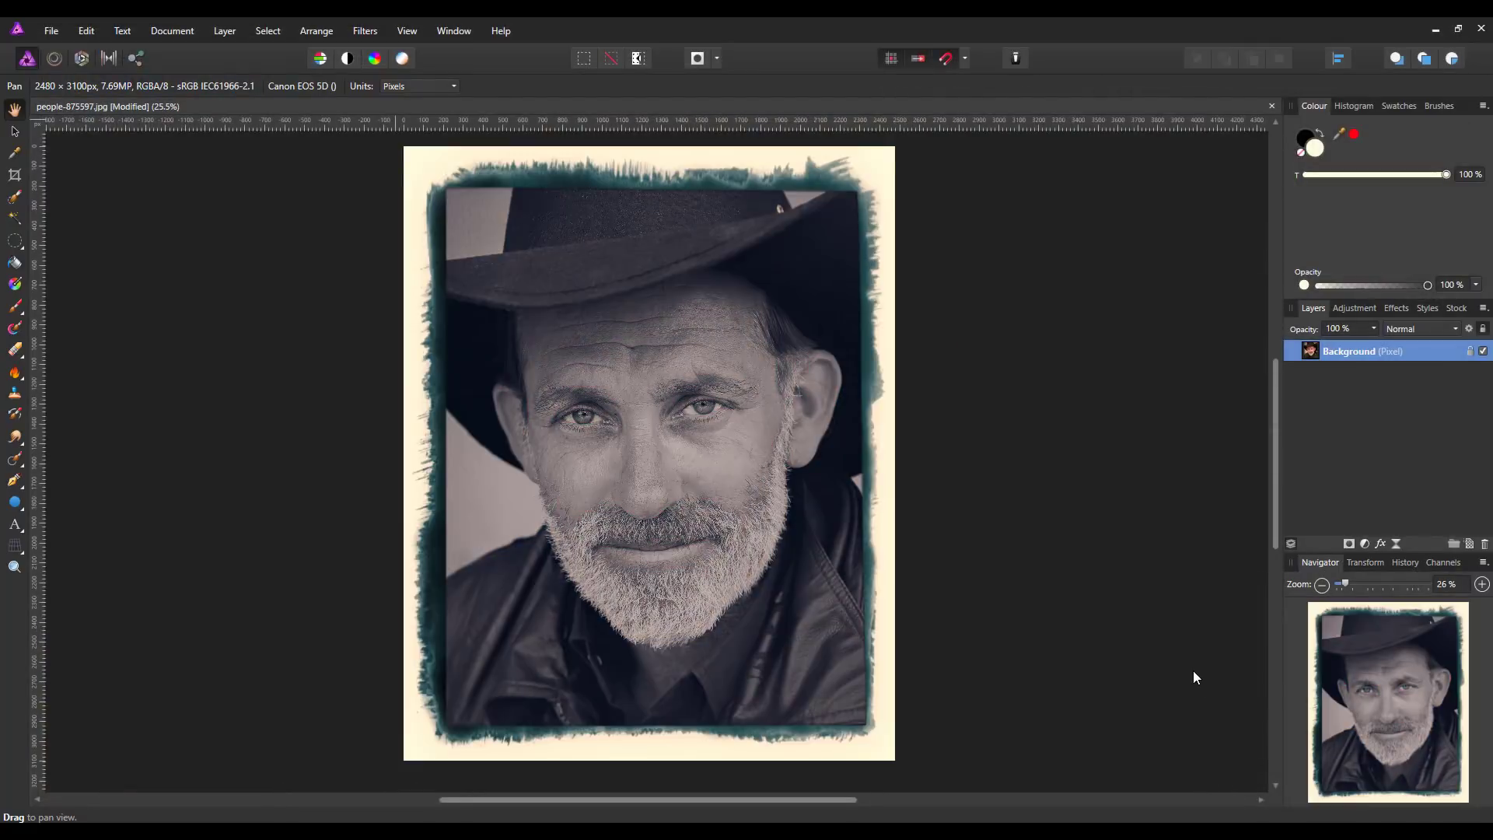